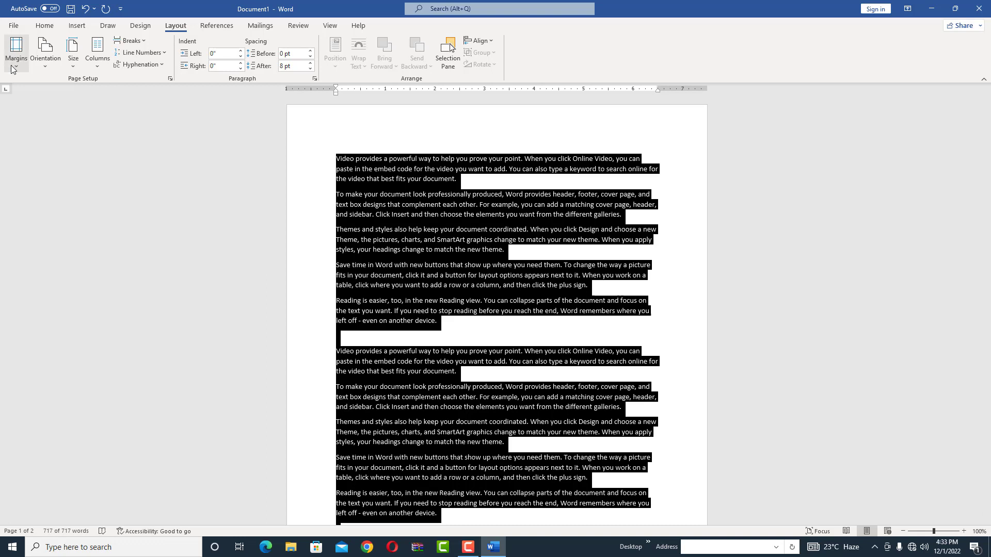
- Apply the Normal margin preset, with 1" on every side, to the document
left_click(16, 52)
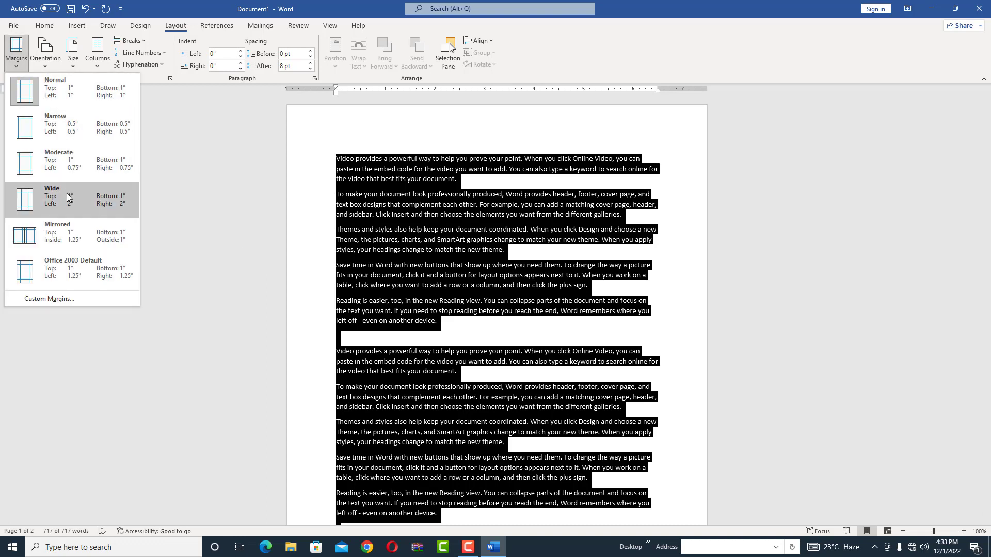
left_click(51, 94)
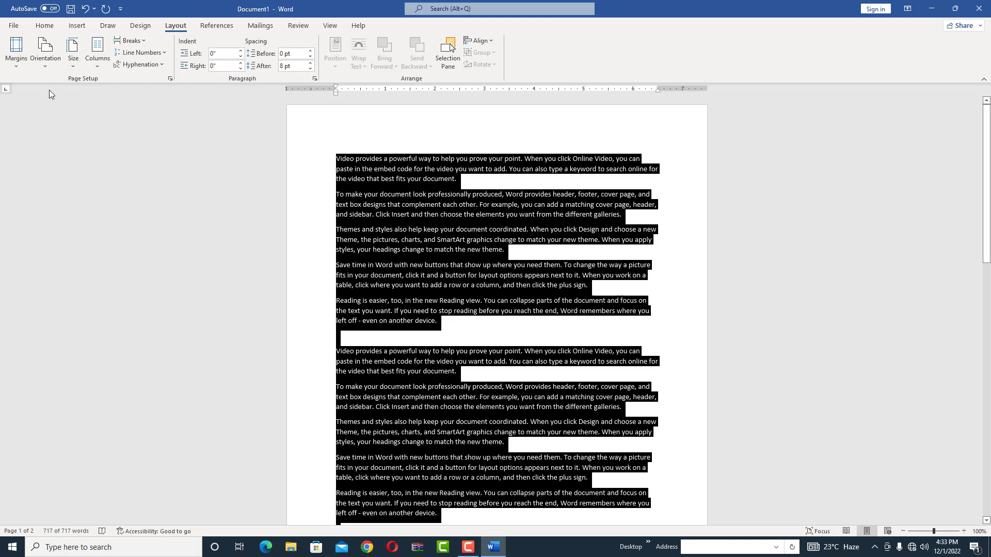
left_click(18, 66)
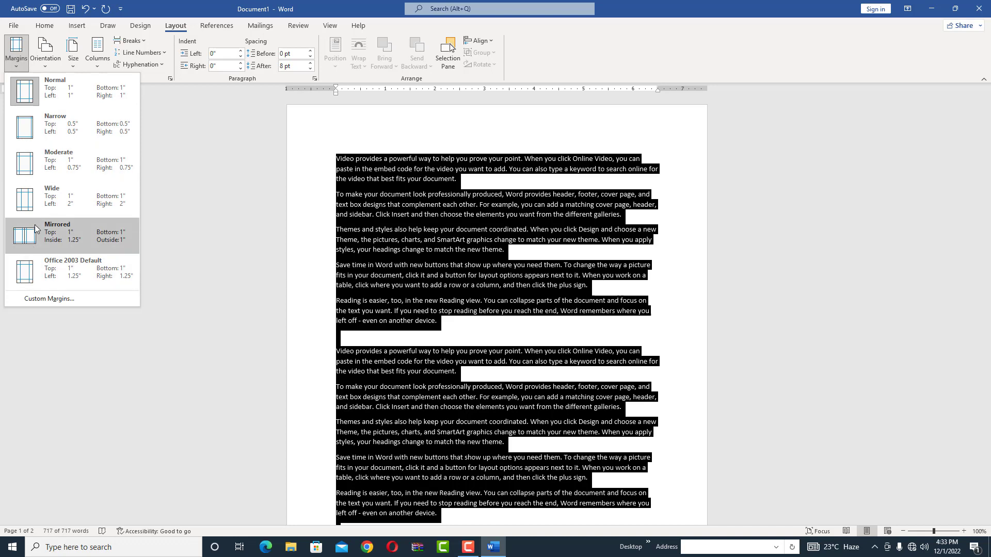
left_click(58, 97)
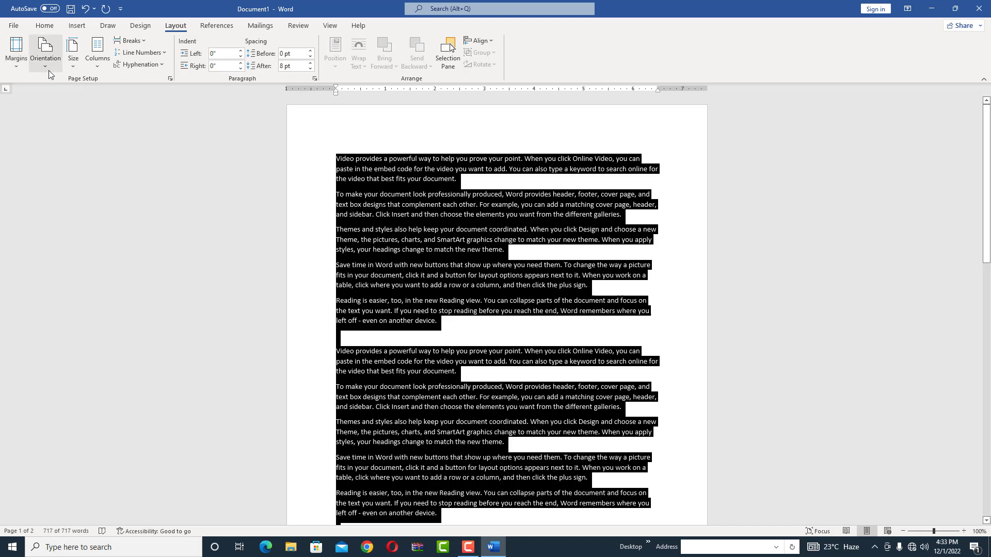
- Switch the page orientation to Landscape and return it to Portrait
left_click(48, 70)
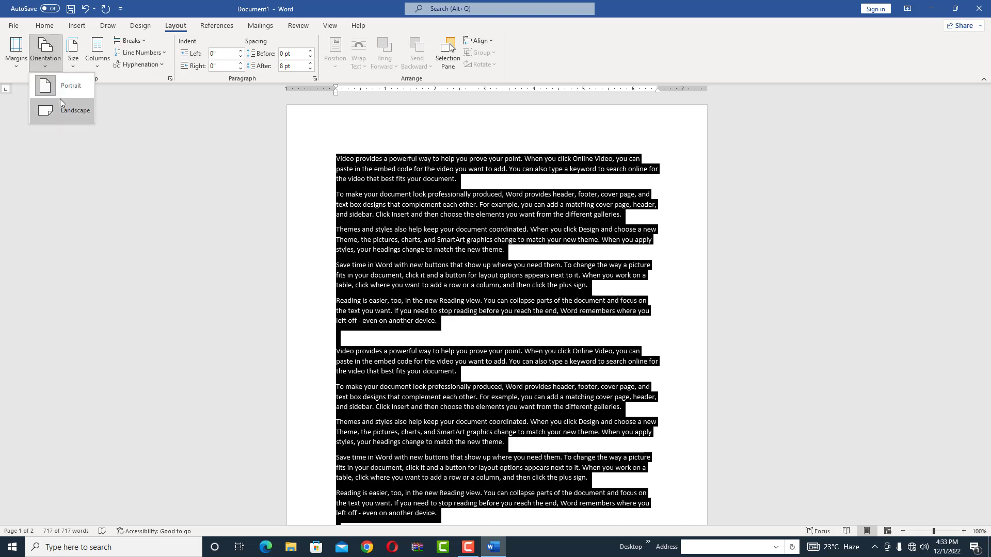
left_click(79, 117)
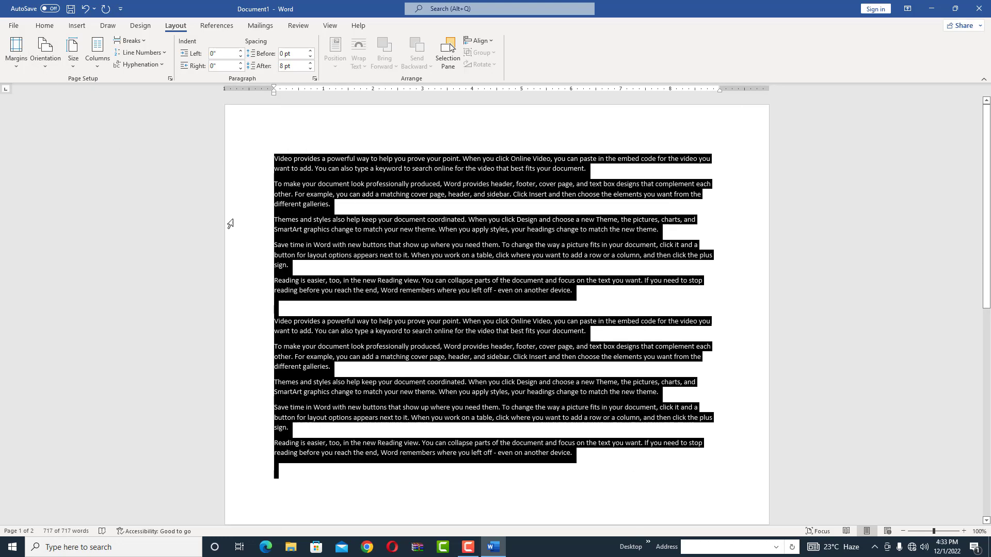
left_click(48, 64)
left_click(53, 84)
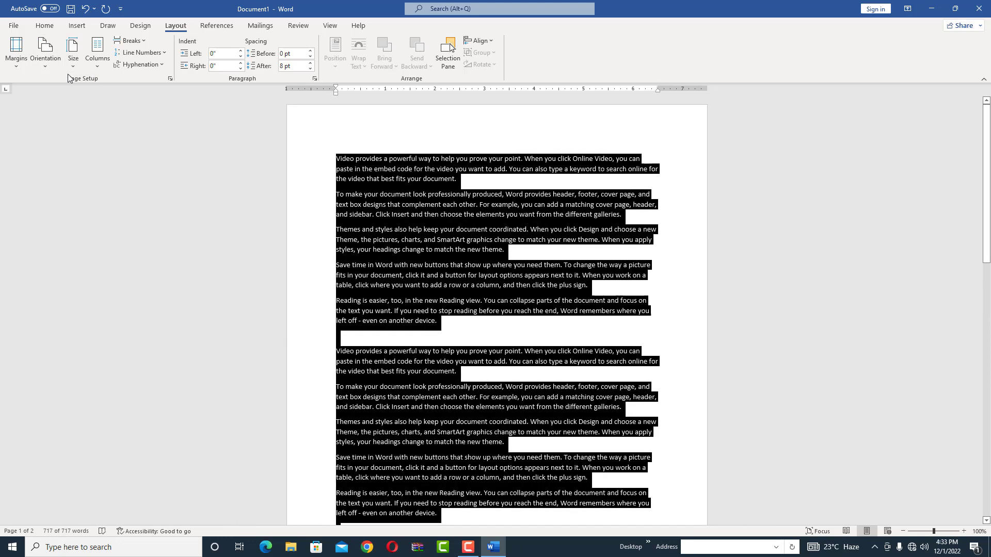
- Set the document's paper size to A4 (8.27" x 11.69")
left_click(72, 68)
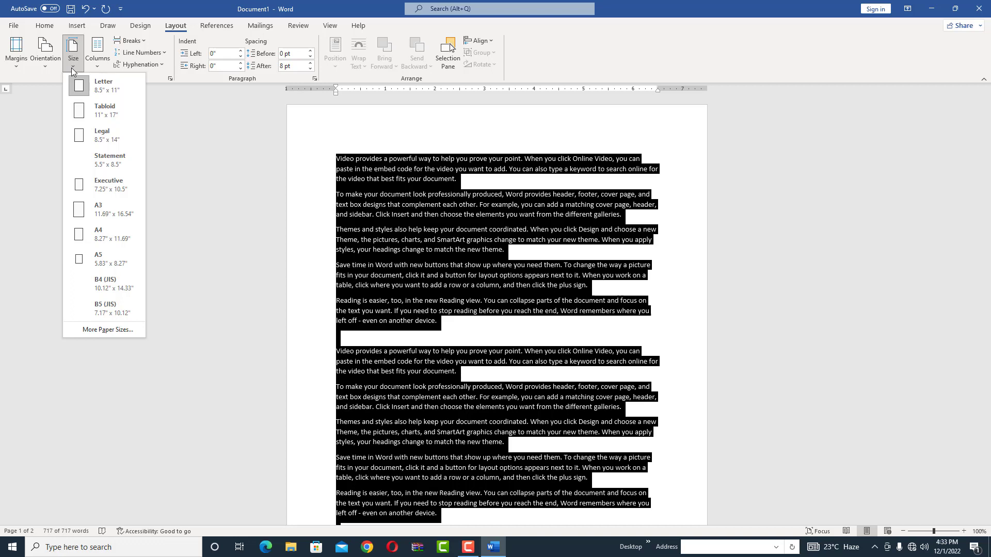
left_click(120, 235)
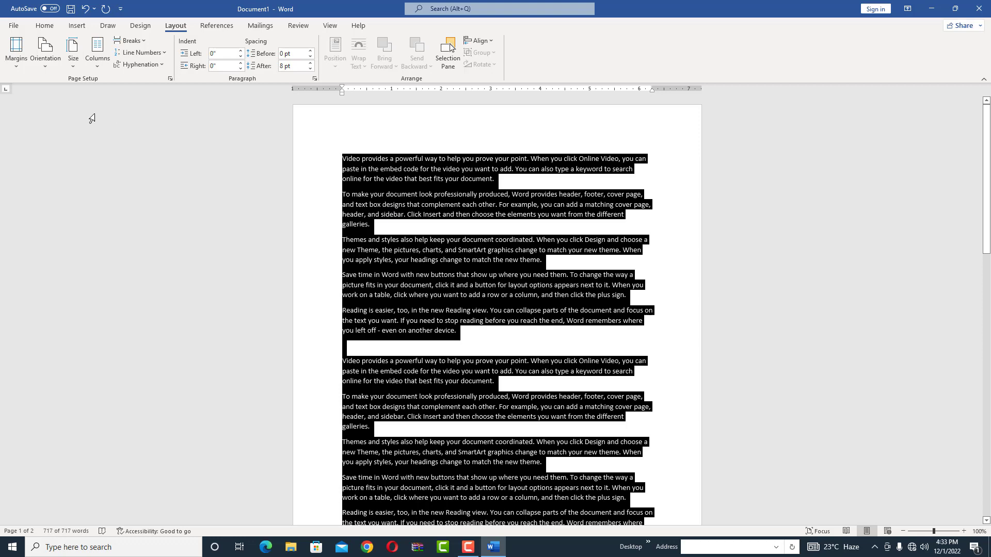
- Lay out the whole text in three columns and justify its paragraphs
left_click(97, 55)
left_click(116, 135)
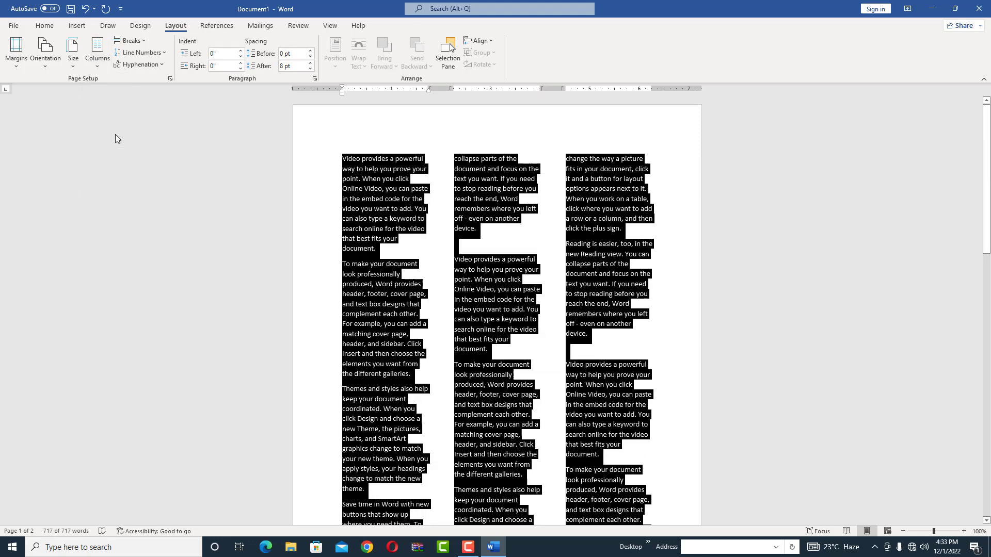
key("ctrl+j")
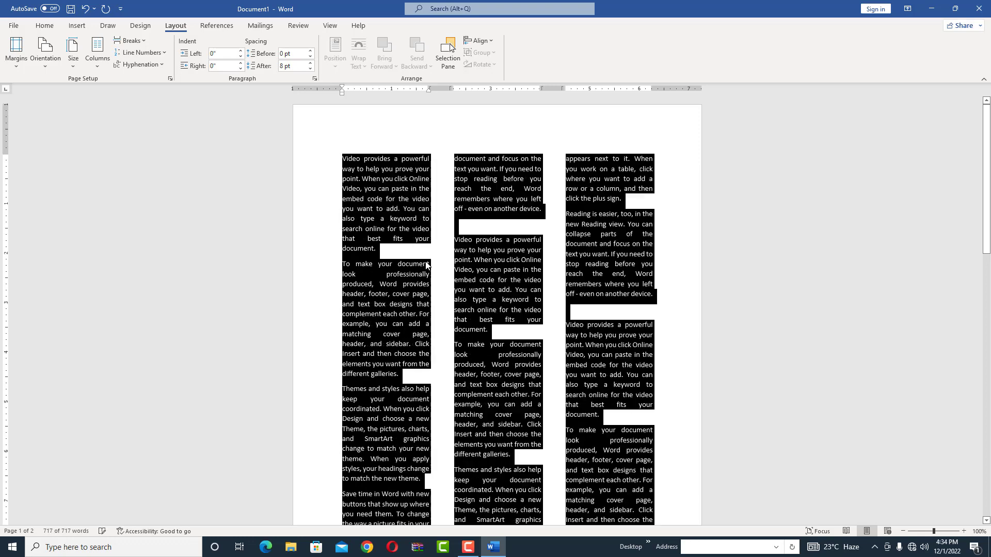
left_click(521, 227)
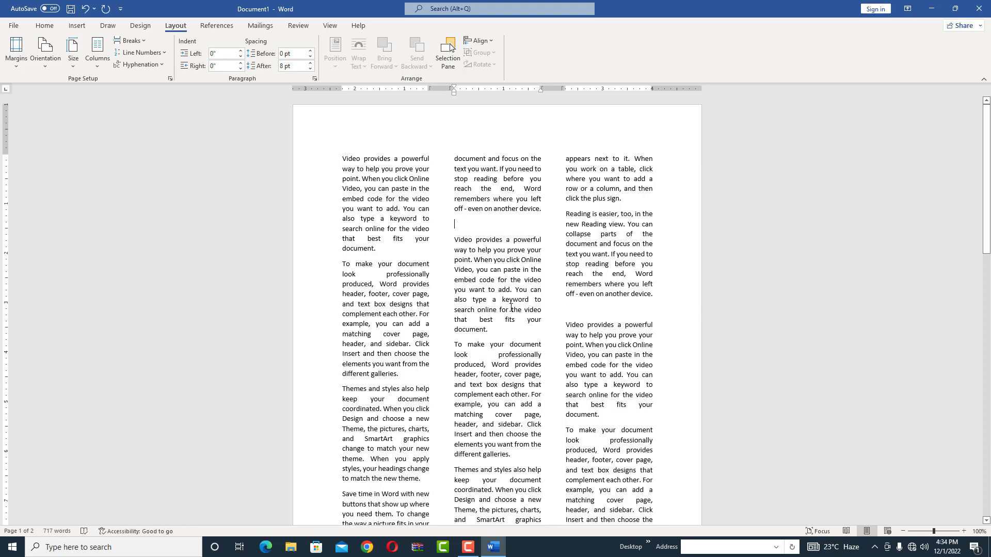
- Return the whole text to one column and then split it into two equal columns
key("ctrl+a")
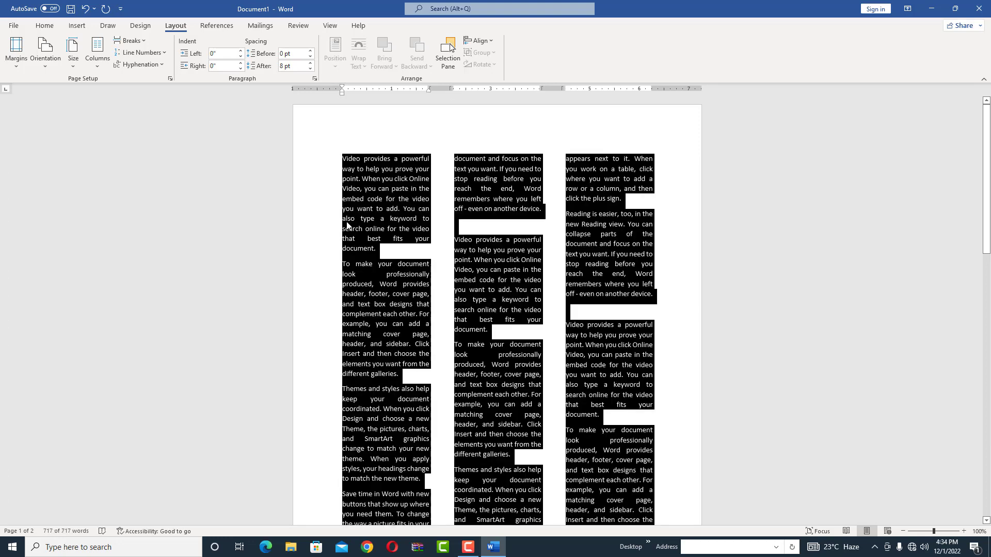
left_click(98, 59)
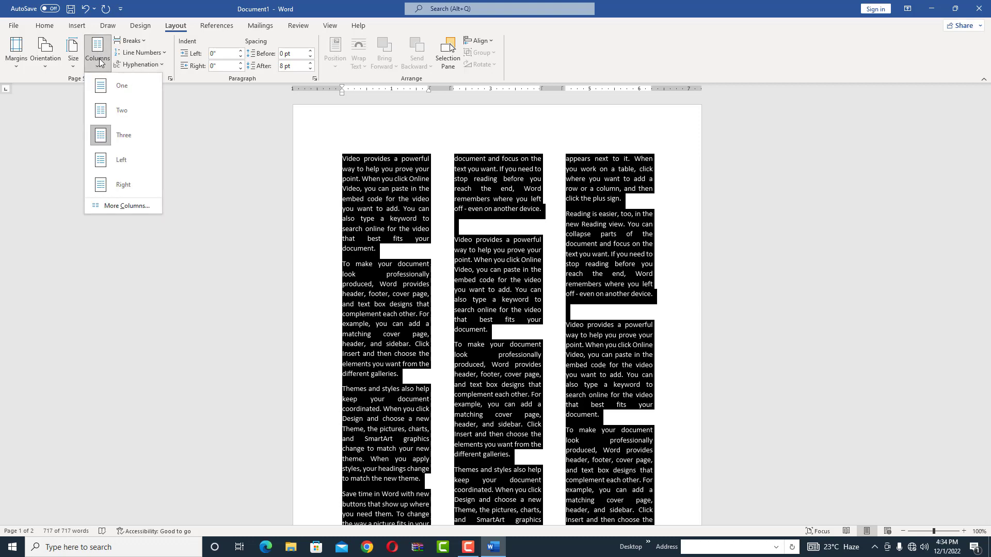
left_click(107, 86)
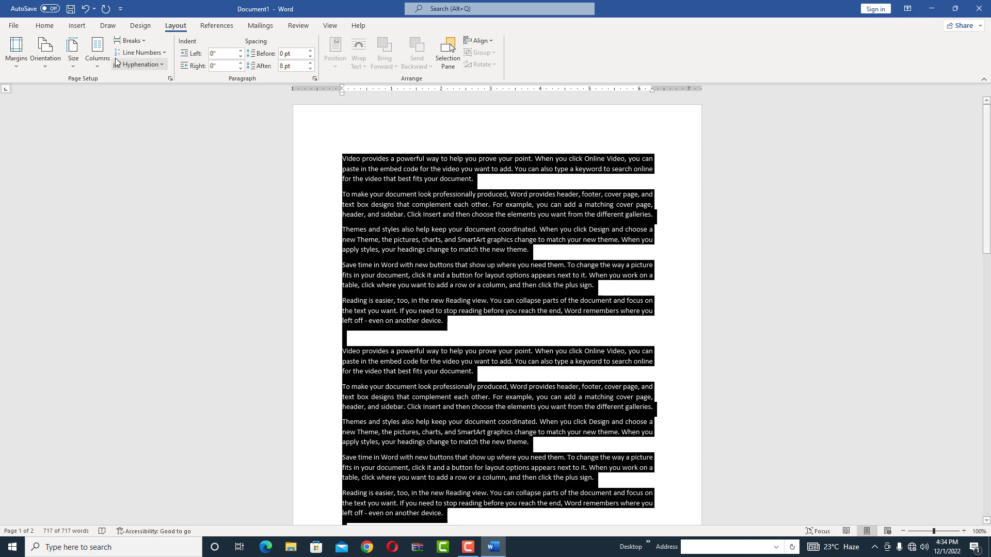
left_click(97, 54)
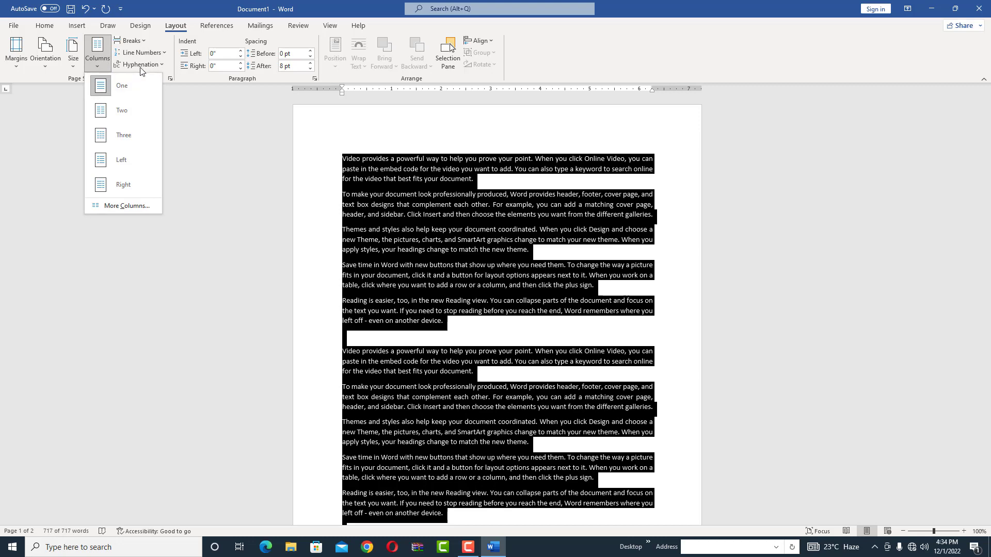
left_click(128, 111)
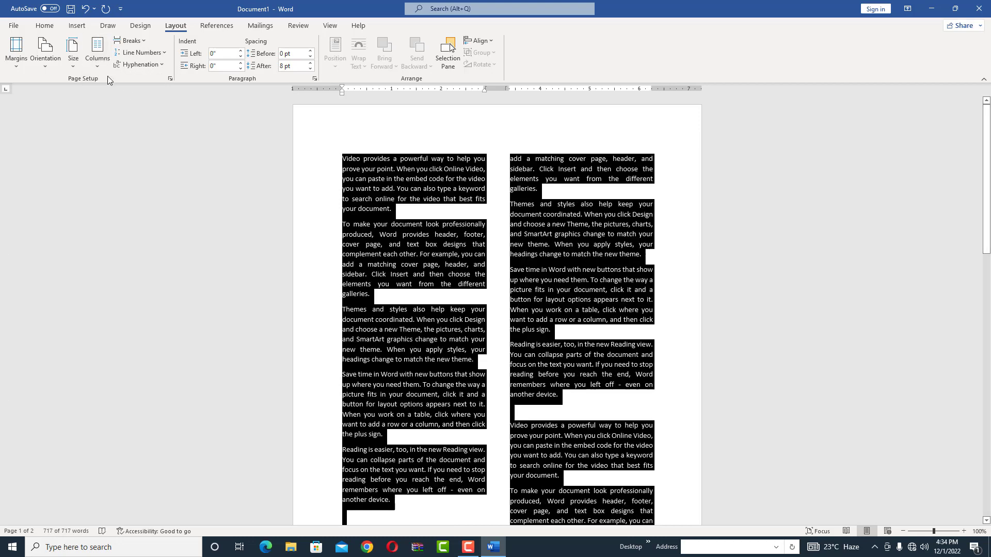
- Turn on automatic hyphenation for the document and examine the hyphenated line endings up close
left_click(147, 68)
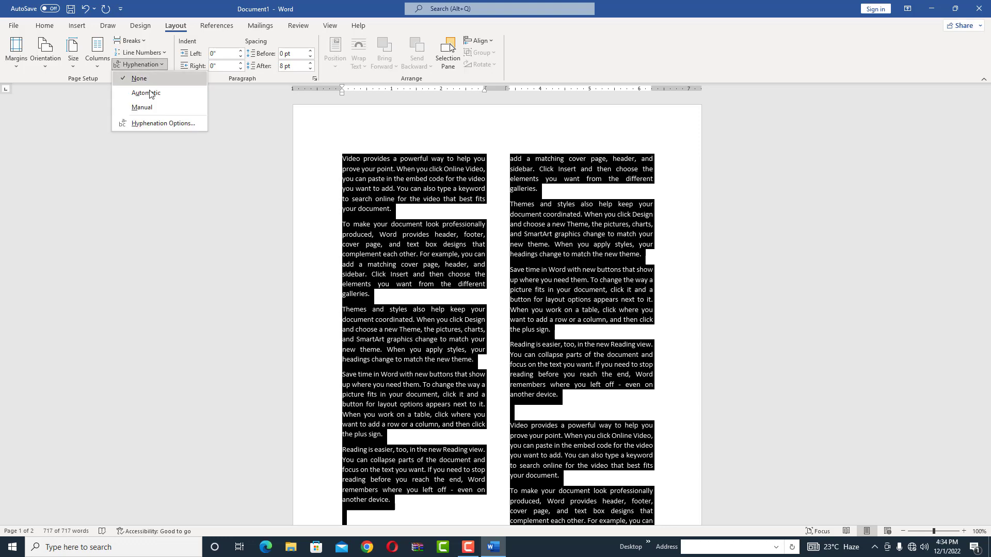
left_click(150, 95)
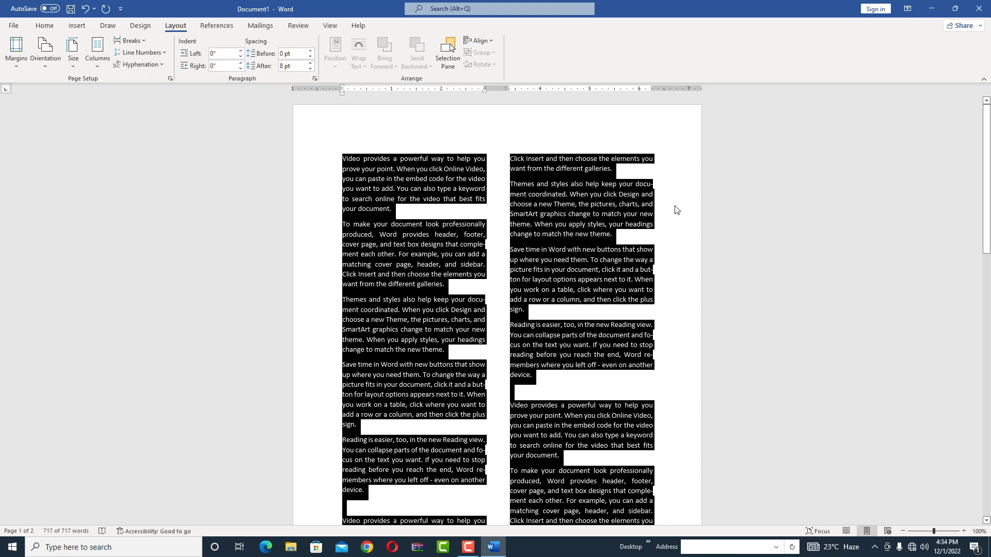
left_click(674, 205)
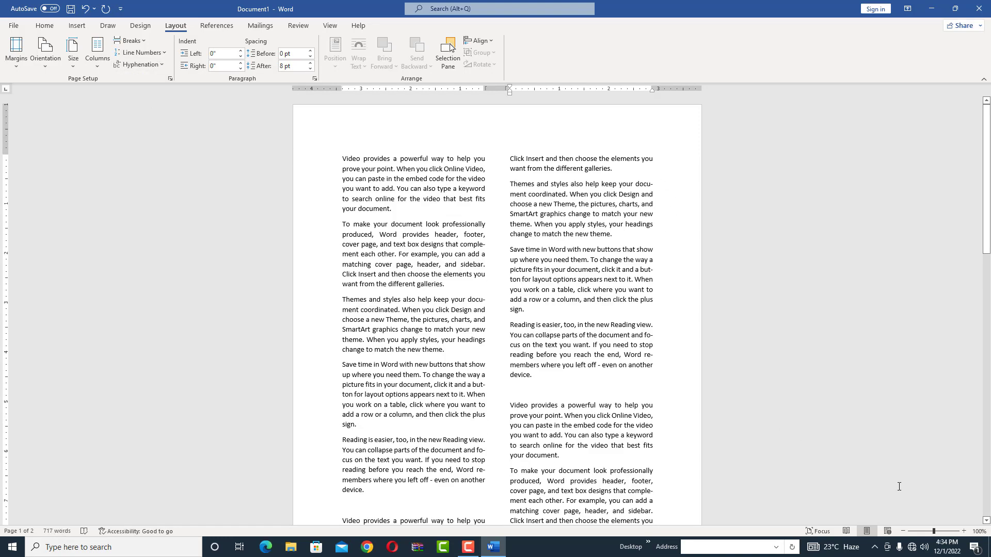
left_click(949, 532)
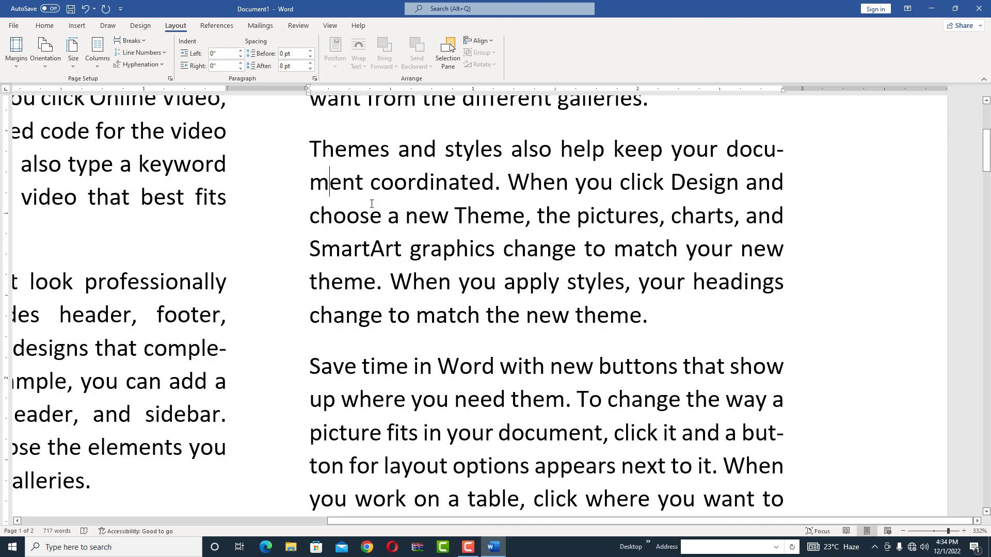
- Set the whole text back to a single column and restore the 100% view
key("ctrl+a")
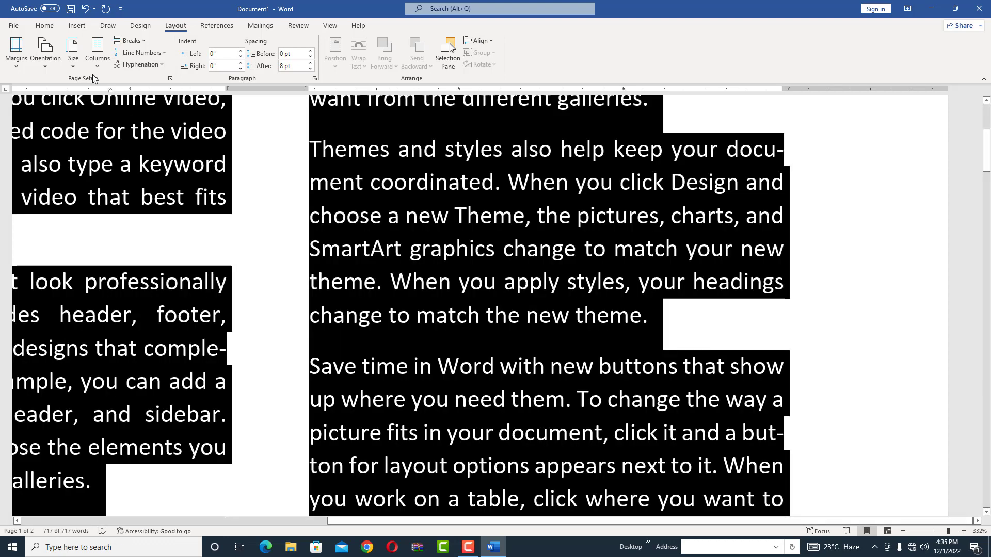
left_click(96, 64)
left_click(101, 83)
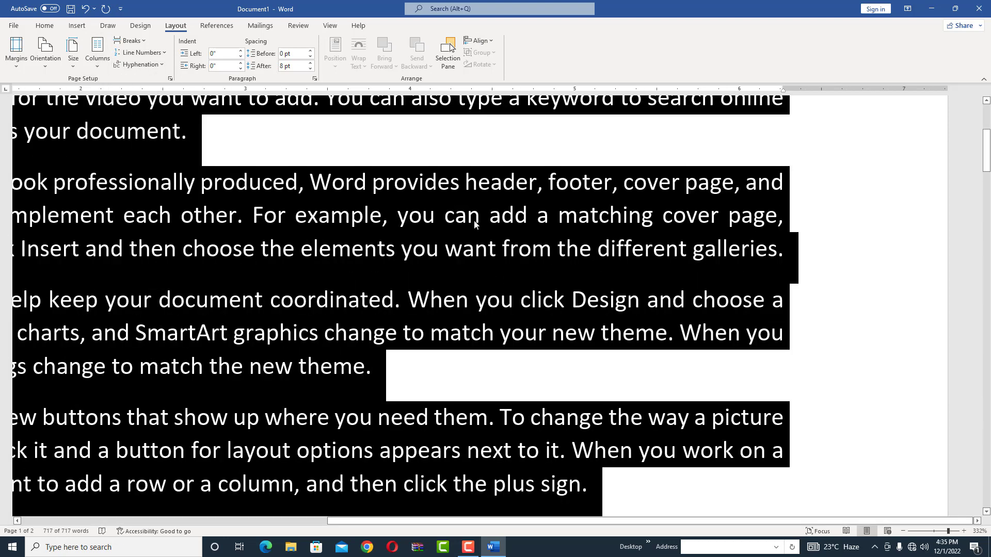
left_click(934, 531)
left_click(532, 221)
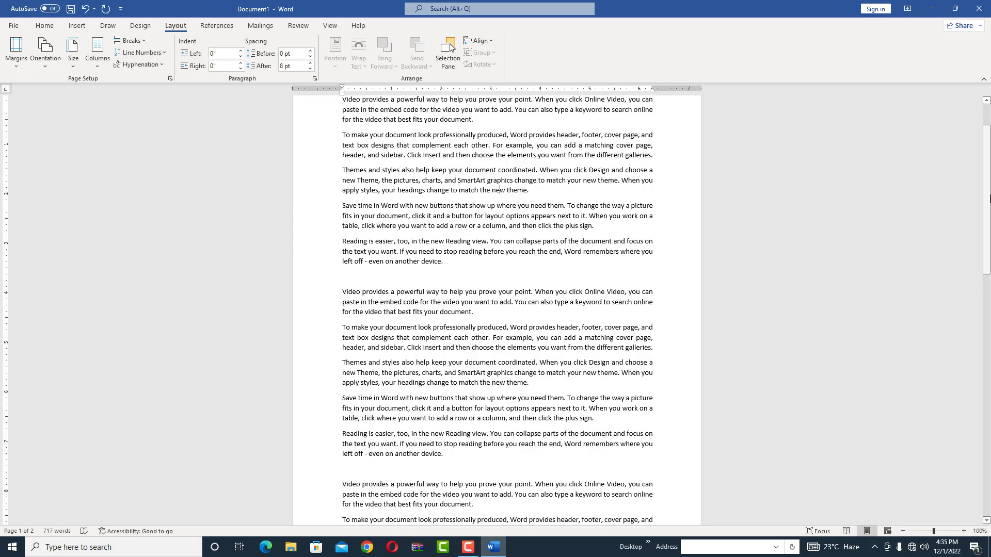
- Add continuous line numbers to the document and check them along the pages
scroll(854, 190, "up", 2)
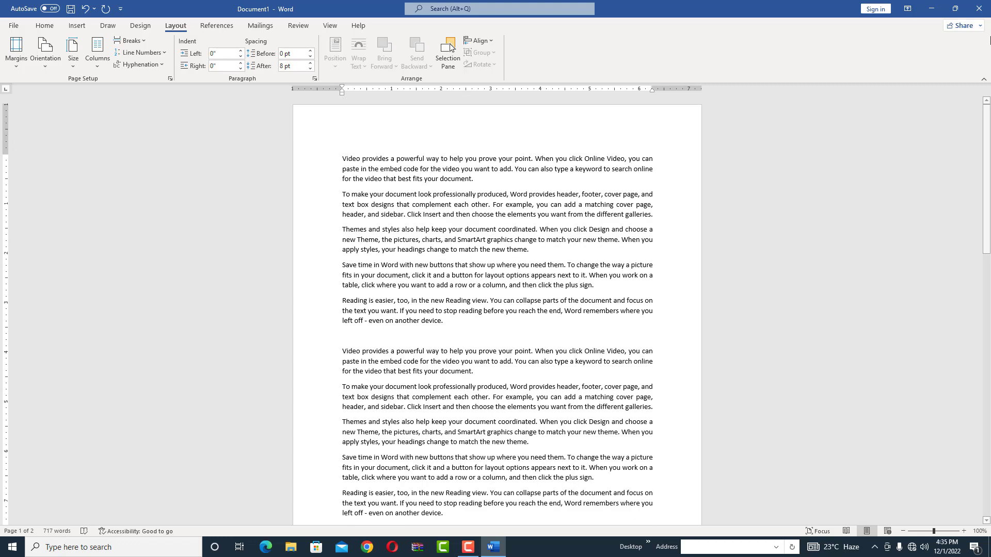
left_click(337, 156)
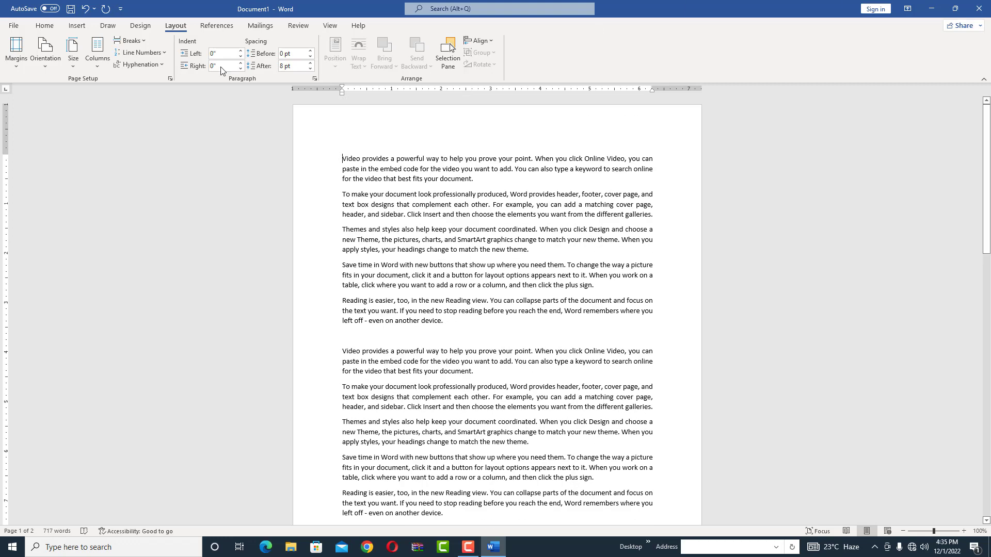
left_click(142, 52)
left_click(153, 82)
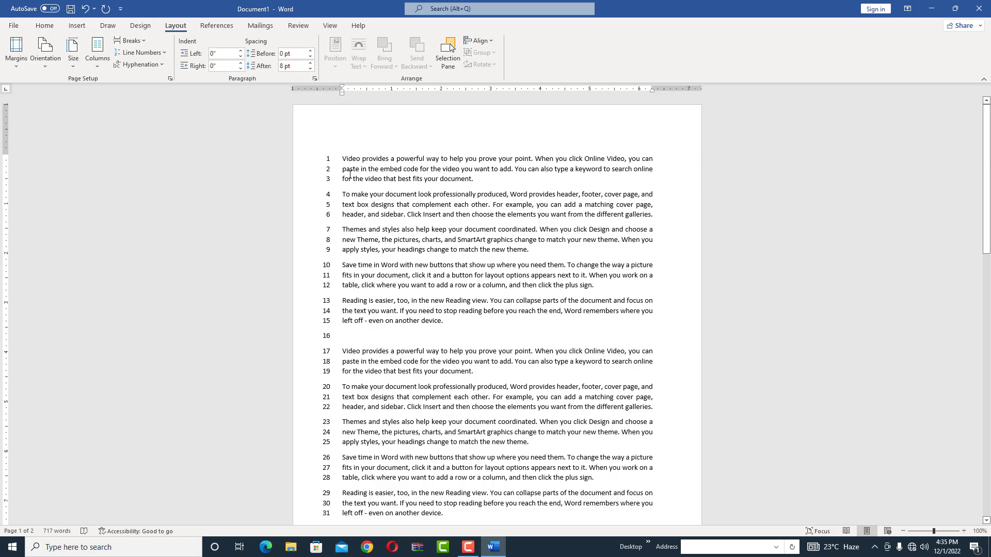
mouse_move(987, 178)
left_mouse_down()
mouse_move(987, 320)
mouse_move(987, 178)
left_mouse_up()
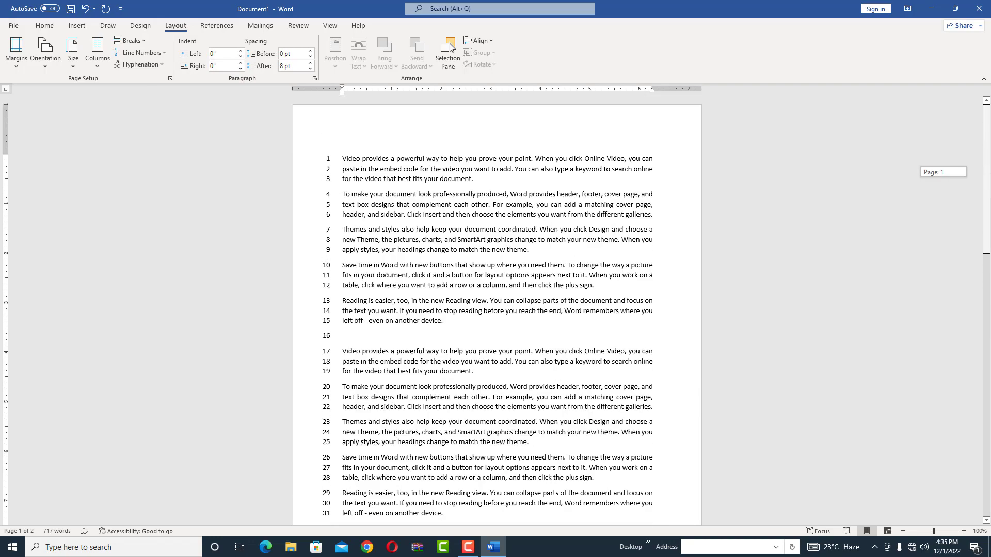
- Make the line numbering restart on each page and check it across the page boundary
left_click(147, 54)
left_click(155, 95)
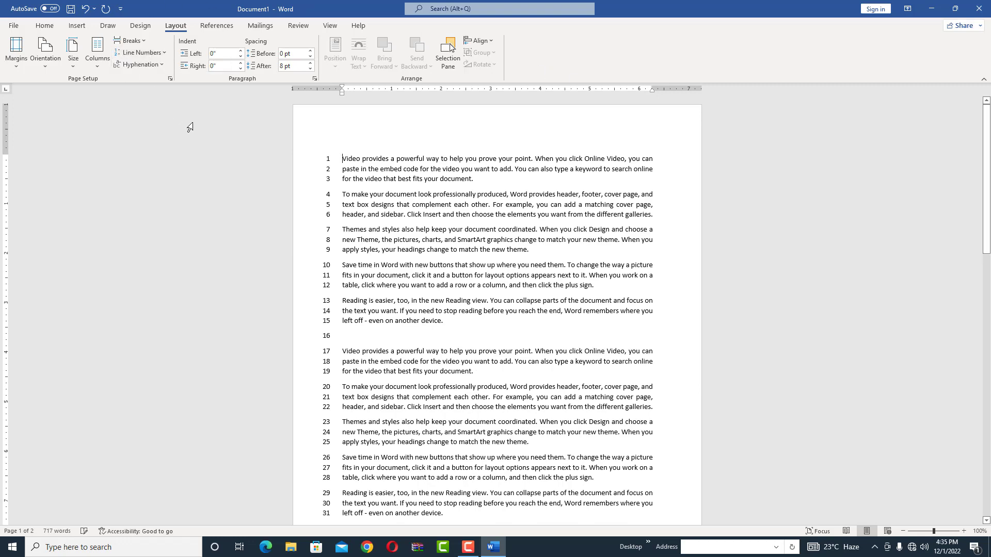
left_click_drag(987, 126, 988, 220)
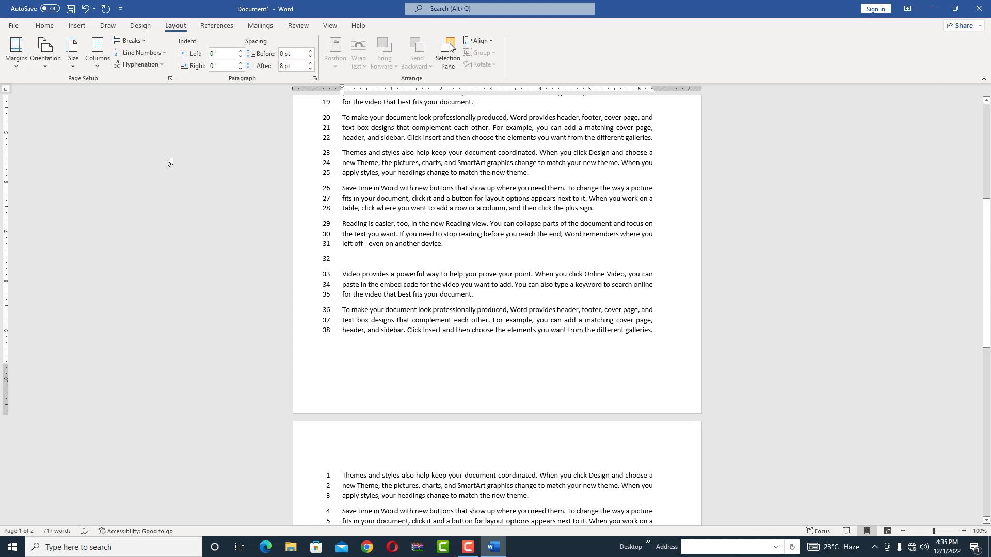
- Insert a continuous section break before the "To make your document look professionally" paragraph at line 20 and restart line numbers in each section
left_click(140, 53)
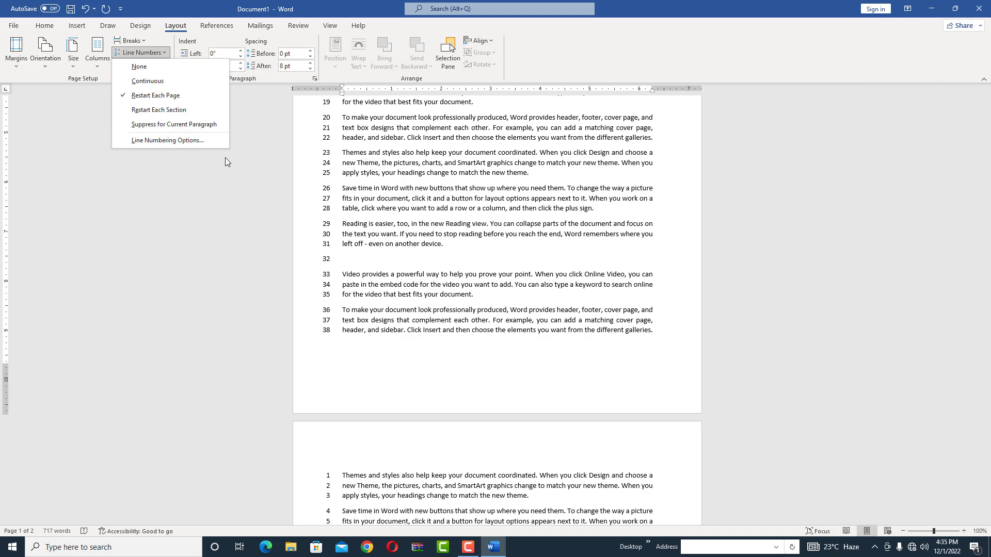
left_click(420, 236)
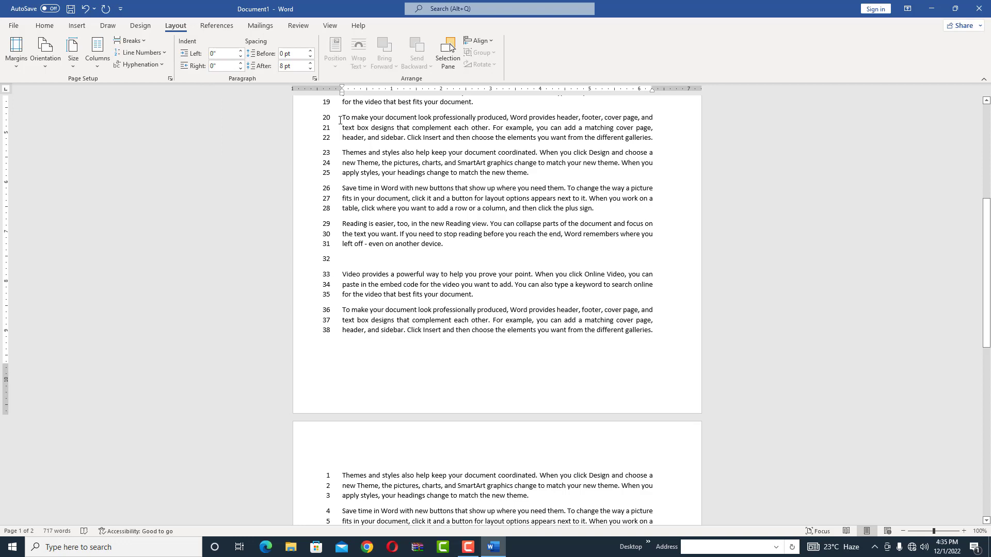
left_click(129, 41)
left_click(199, 220)
left_click(155, 52)
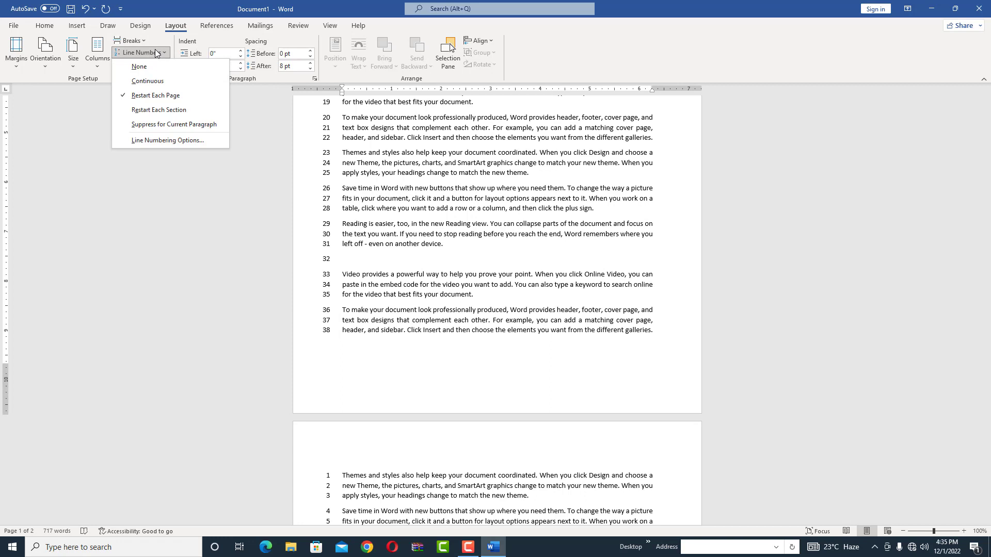
left_click(165, 110)
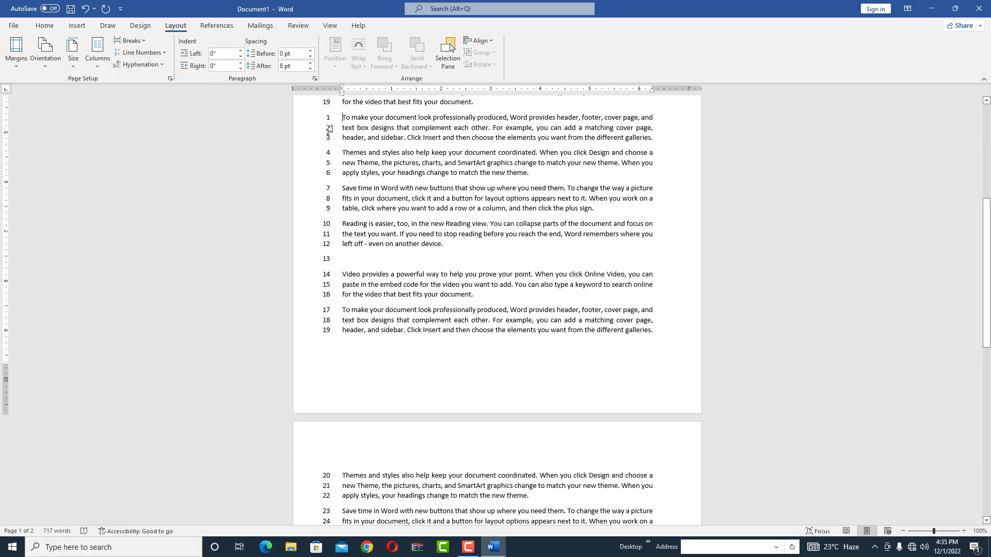
- Suppress the line numbers for the two paragraphs beginning "To make your document look professionally" and "Themes and styles" right after the section break
left_click(143, 44)
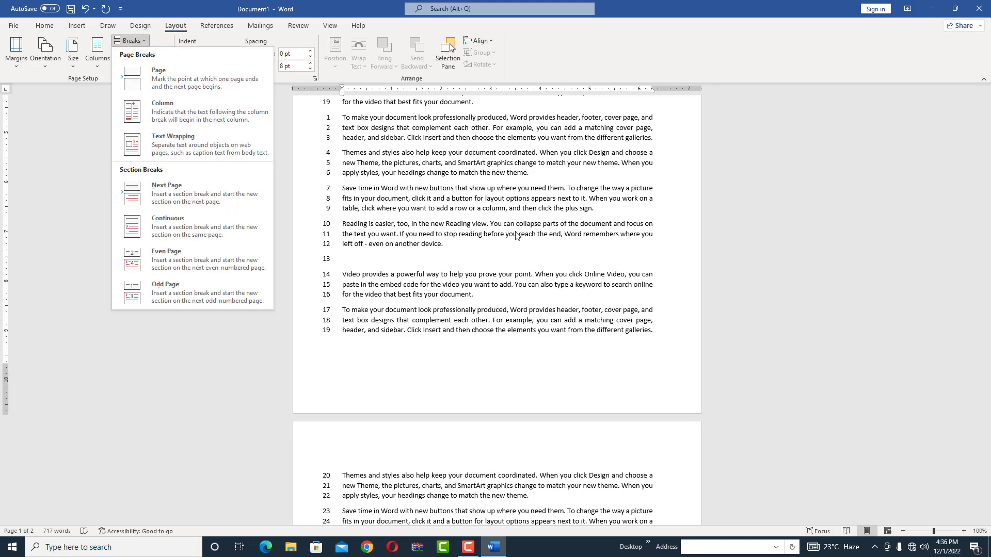
left_click(516, 233)
left_click(141, 53)
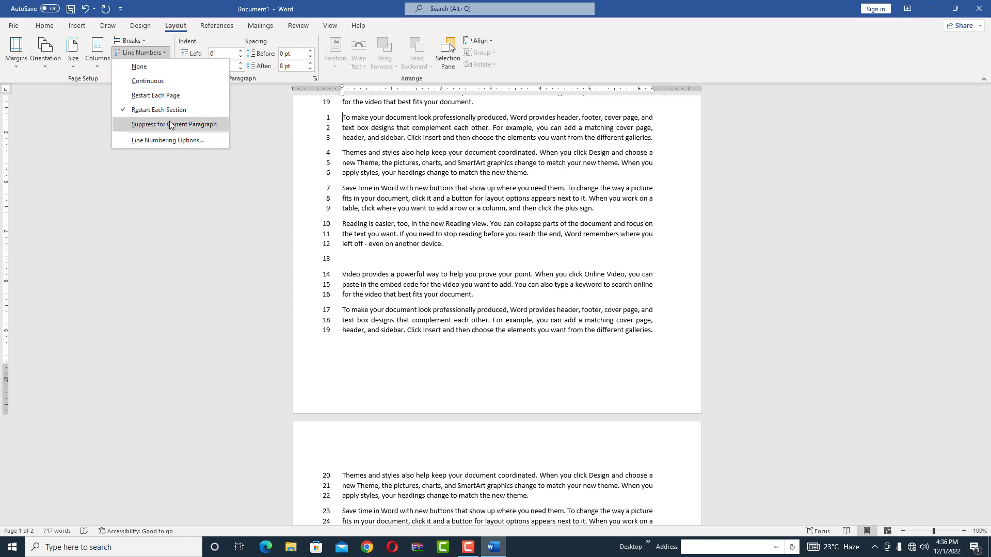
left_click(451, 191)
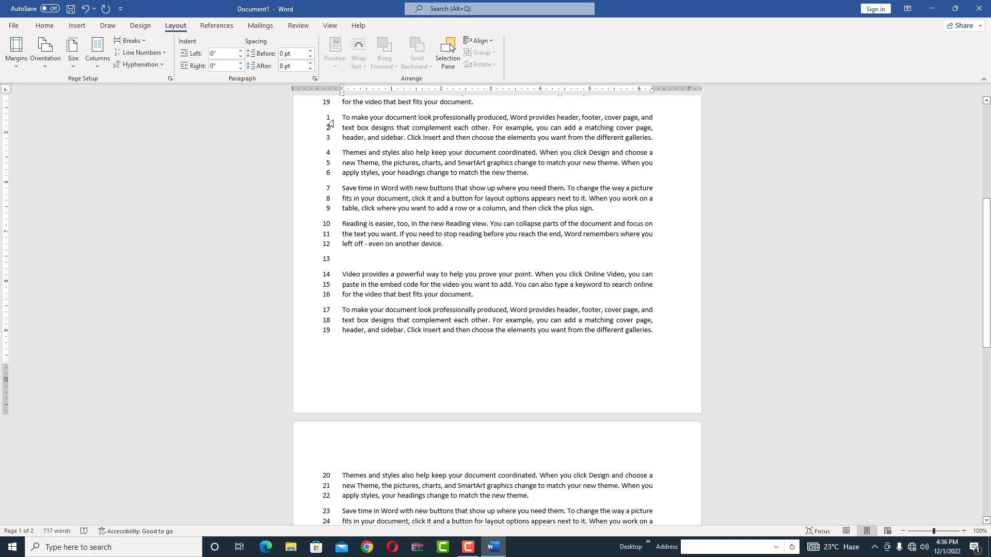
left_click_drag(333, 121, 347, 179)
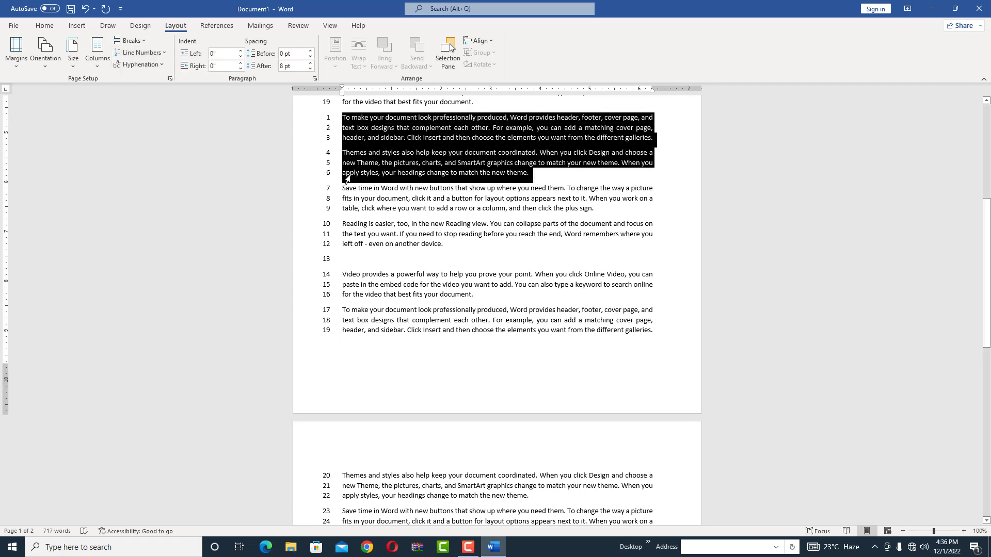
left_click(135, 52)
left_click(153, 120)
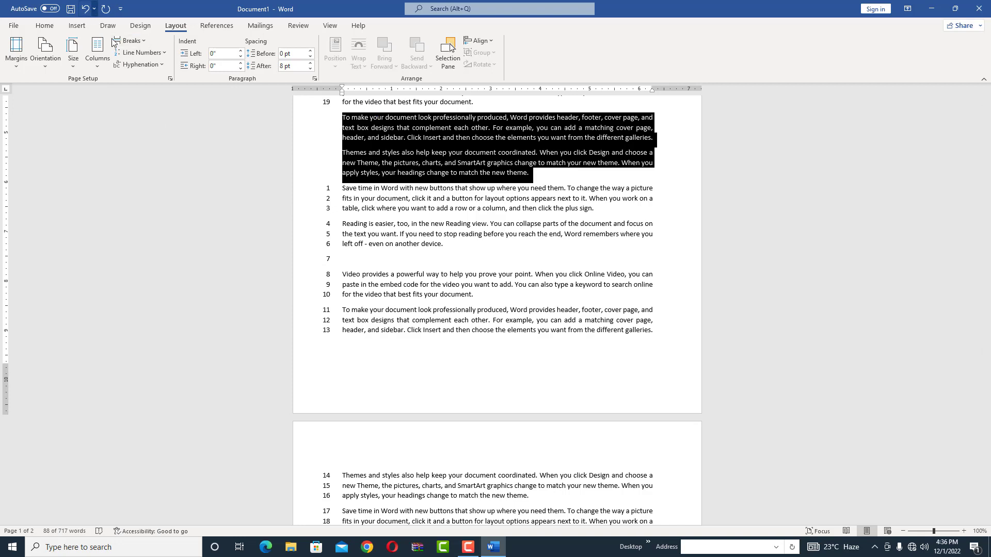
- Turn off line numbering for the second section and for the whole document
left_click(139, 52)
left_click(147, 67)
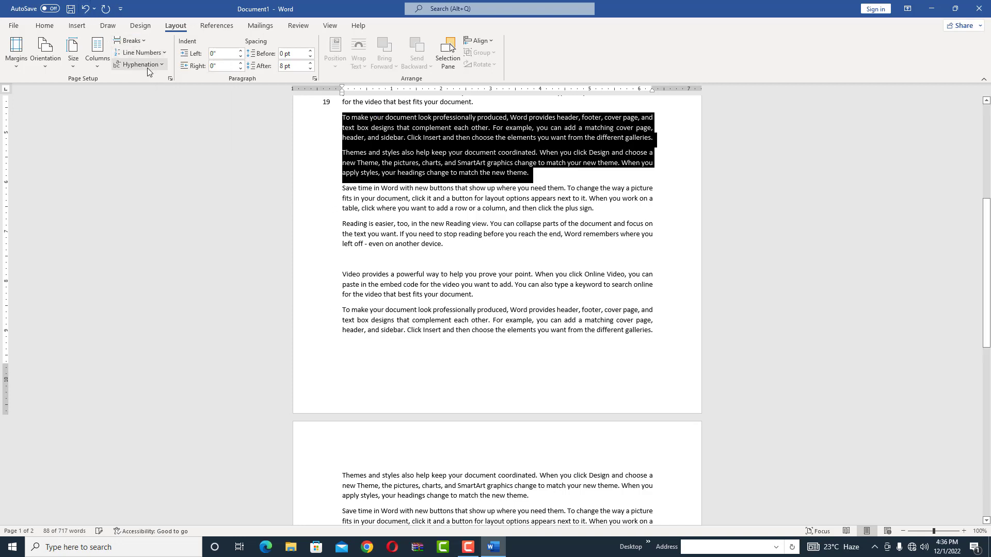
left_click(548, 181)
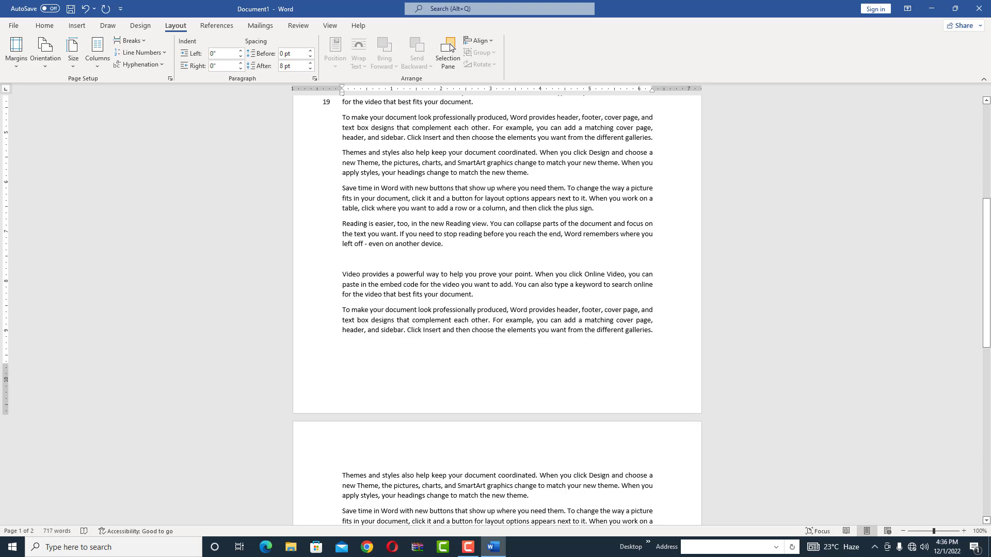
left_click_drag(986, 207, 984, 113)
key("ctrl+a")
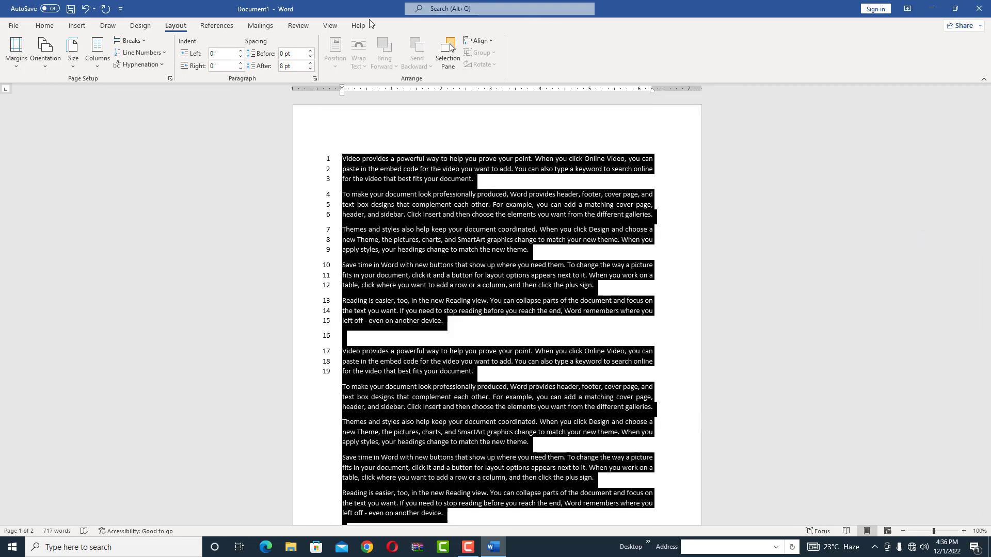
left_click(133, 53)
left_click(137, 67)
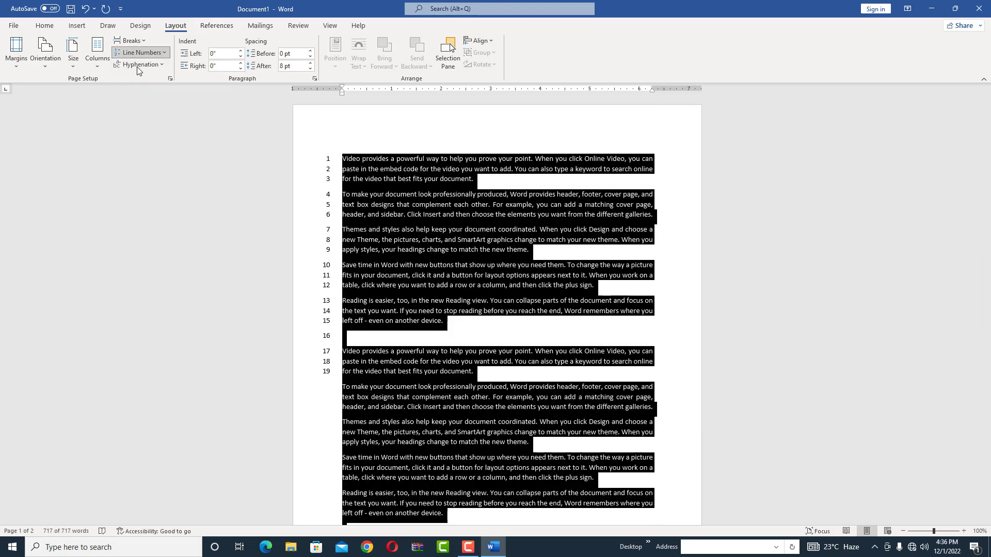
left_click(420, 181)
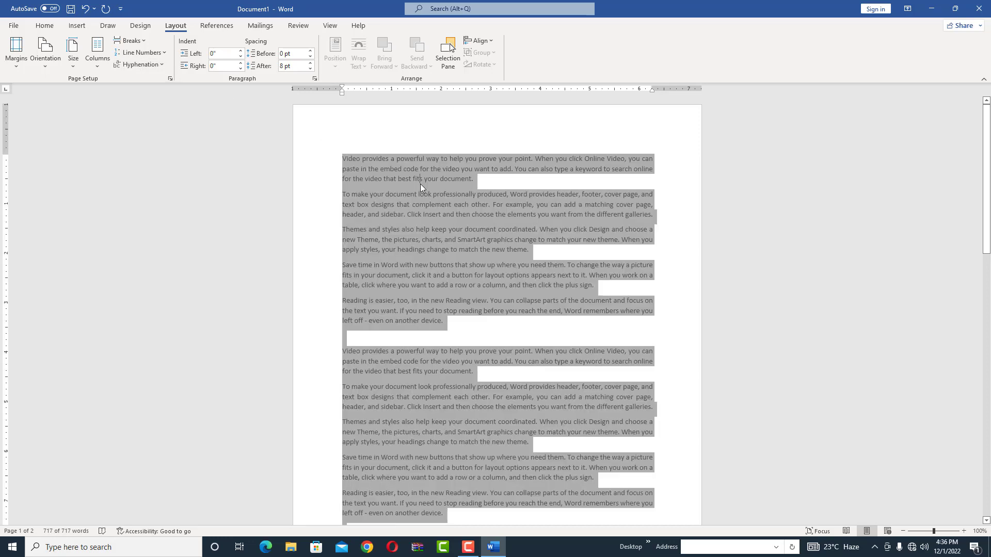
- Lay out the whole text in two columns
left_click(147, 39)
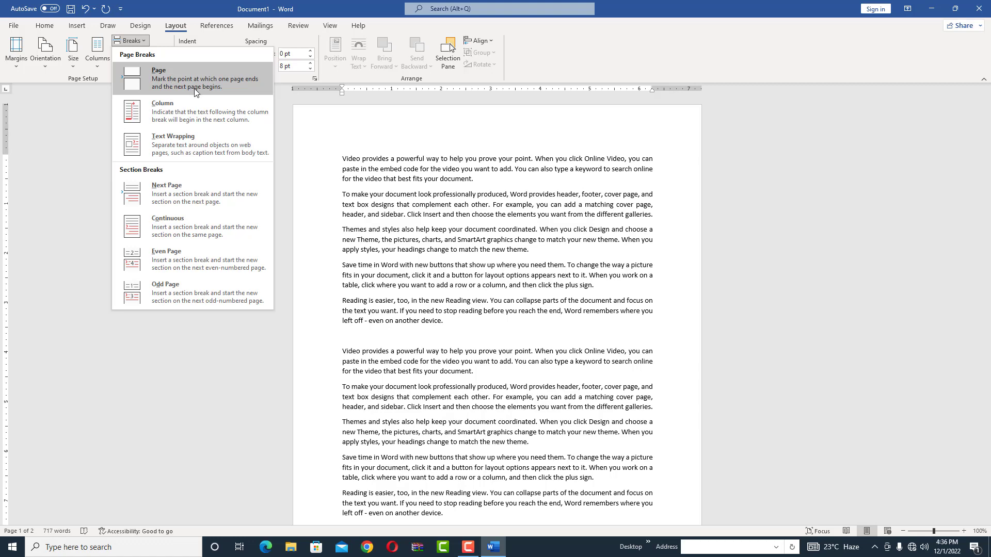
left_click(481, 295)
key("ctrl+a")
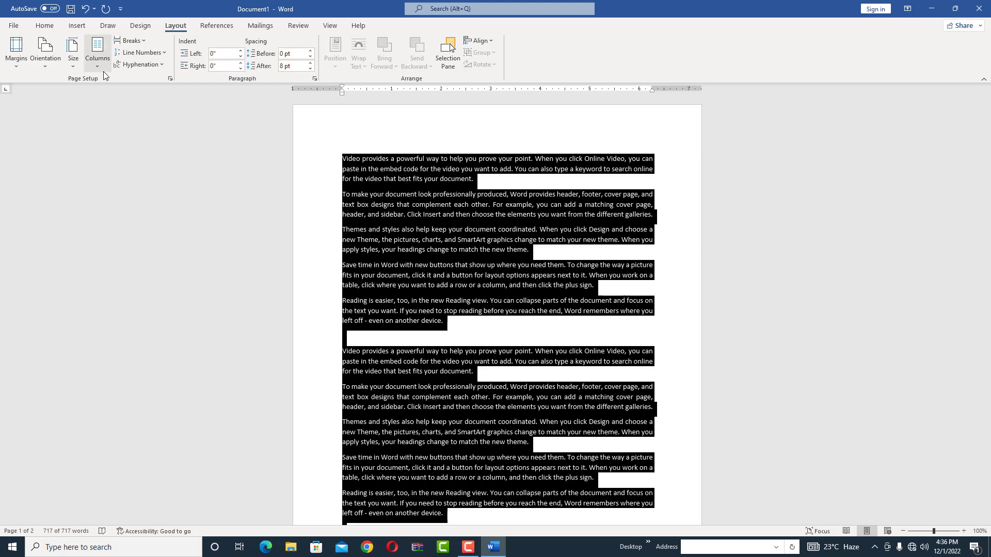
left_click(103, 71)
left_click(118, 109)
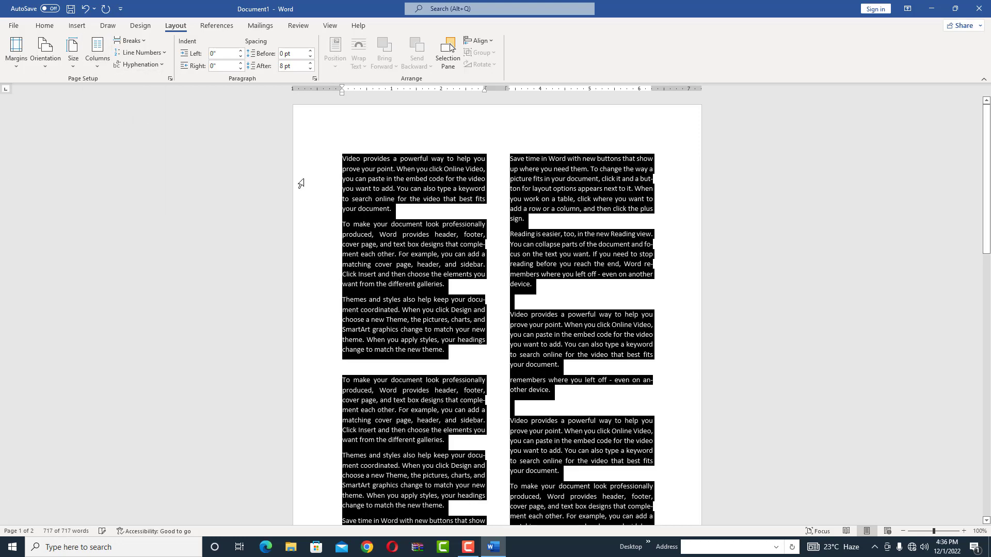
- Insert a column break before the first paragraph, "Video provides a powerful way"
left_click(341, 157)
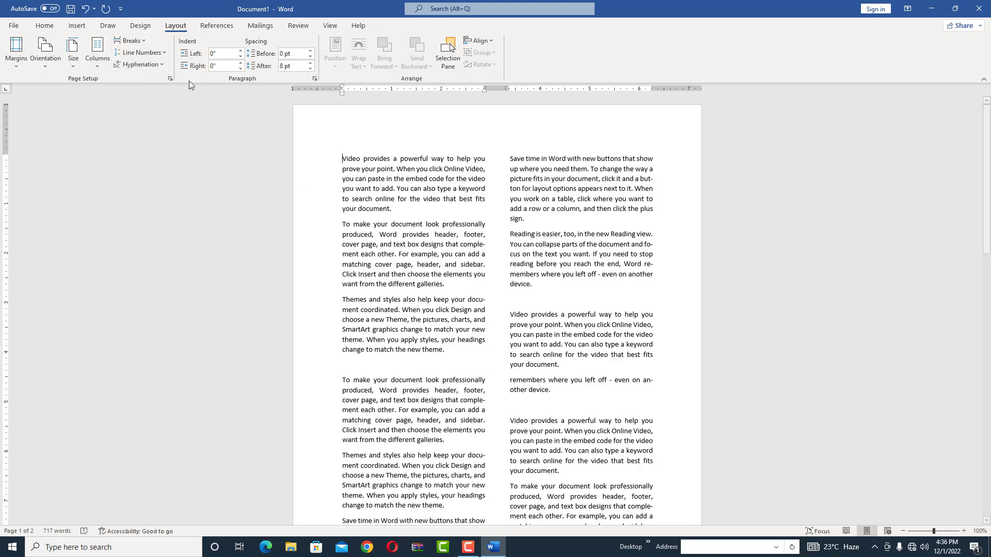
left_click(130, 40)
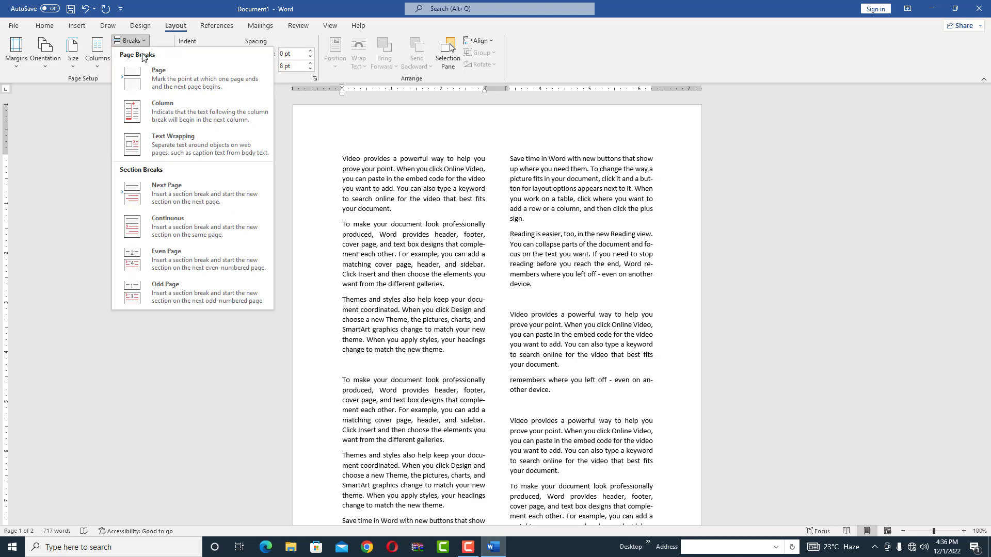
left_click(178, 120)
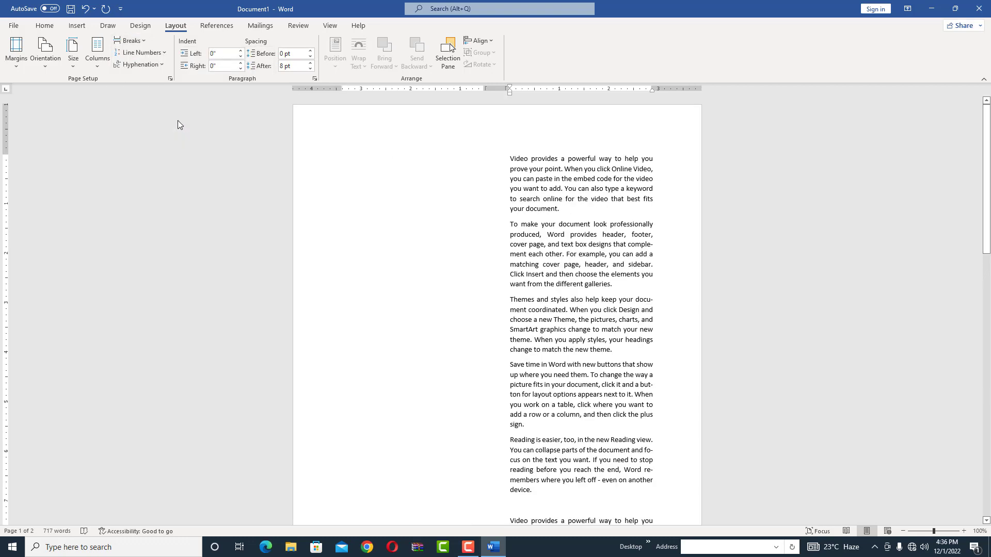
- Undo the column break and the two-column layout
key("ctrl+z")
key("ctrl+z")
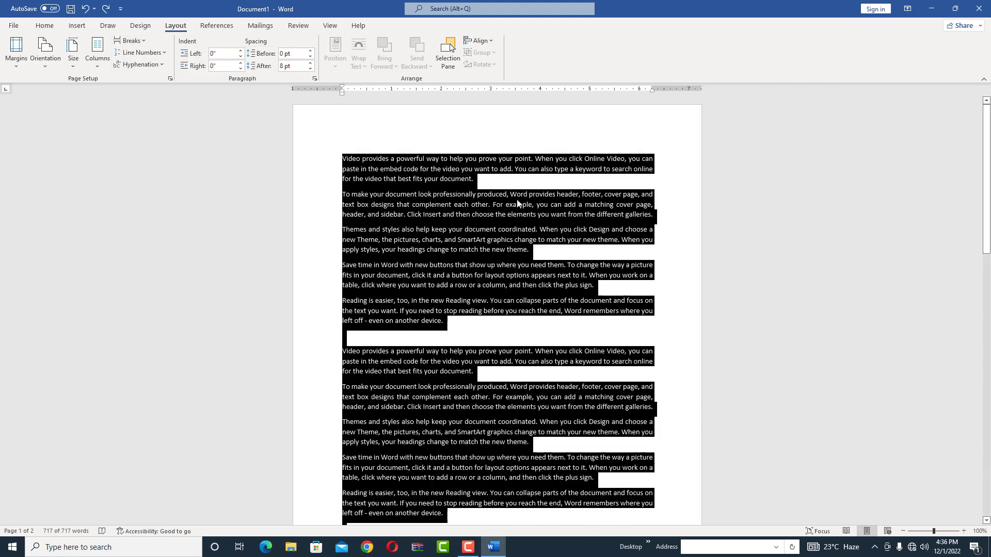
- Replace the entire text with four short paragraphs of random filler letters
left_click(125, 44)
left_click(528, 230)
key("BackSpace")
type("Fsldkfjas;ldjf")
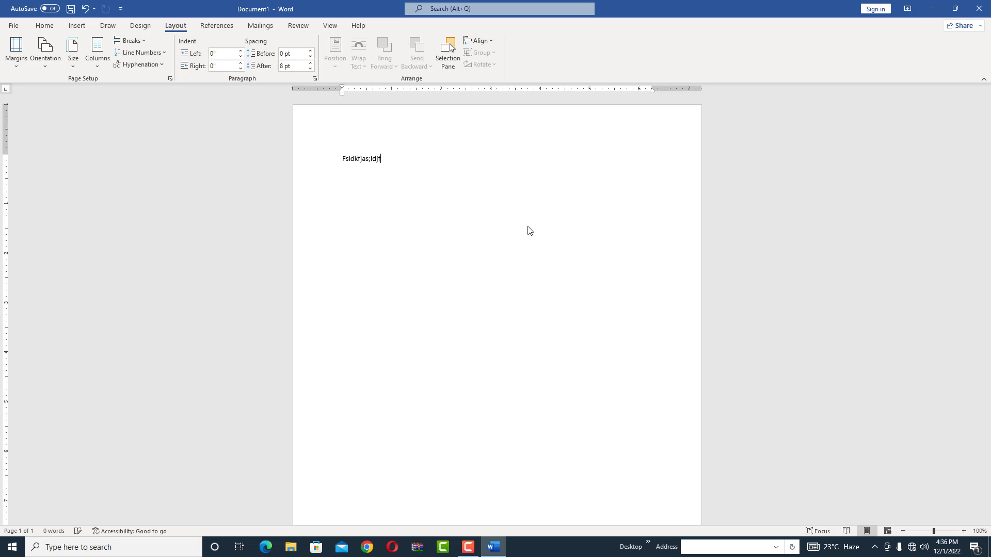
type("alskdjfa;klsdjlfja;lsd;kljfkas")
key("Return")
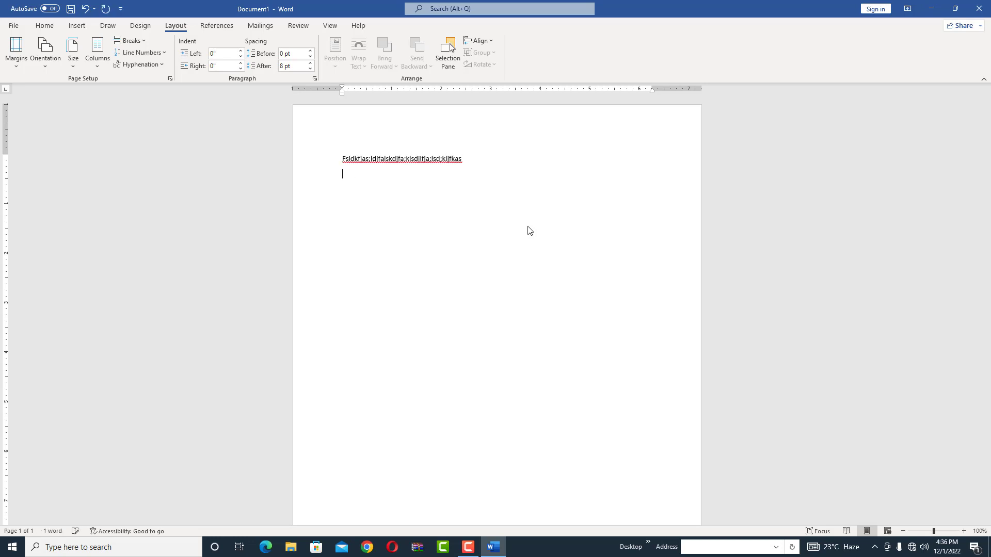
type("dfasdfasdfasdfasd")
key("Return")
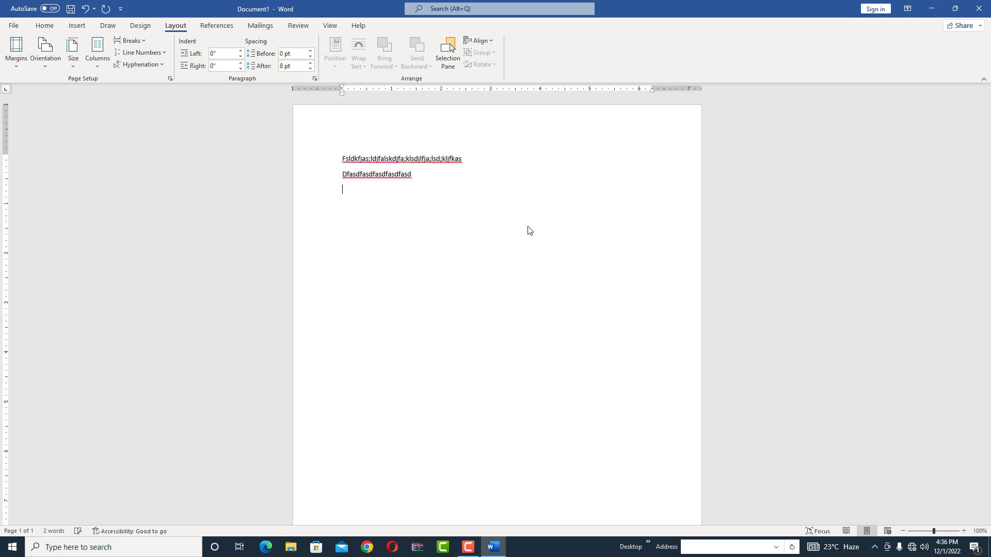
type("asdfasdfasdfasdfasdfasdfasd")
key("Return")
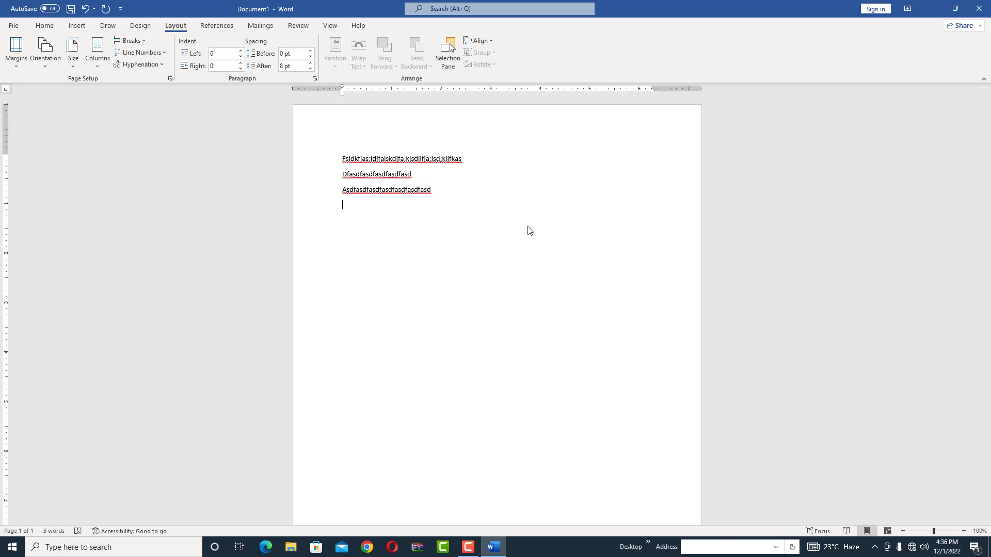
type("lsdfjka;lsjd;fkla;ksjdflja;lsdjflja;klsdj;fa;lsjd;fklaj")
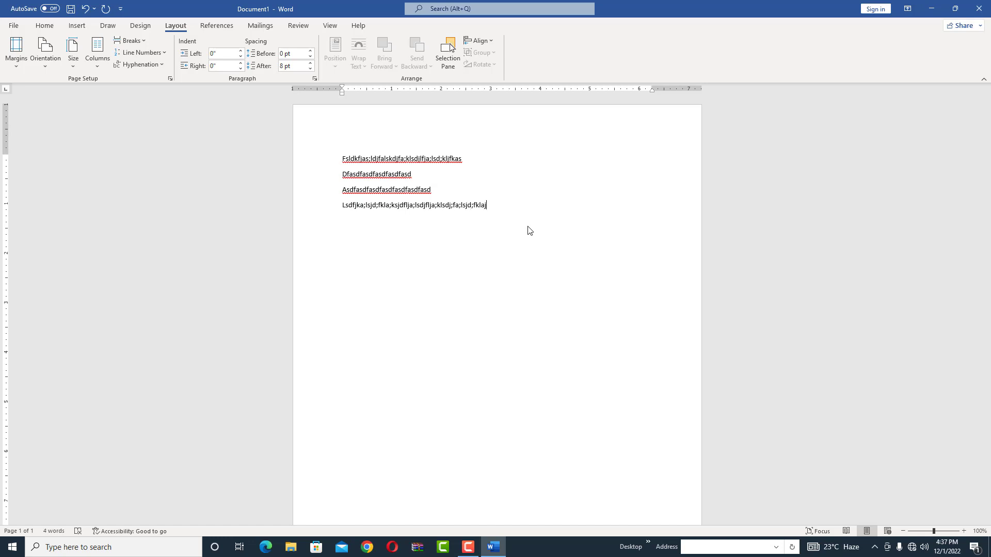
- Add two filler lines to the fourth paragraph, the first after a text wrapping break and the second after a manual line break
left_click(130, 41)
left_click(156, 159)
type("csdg")
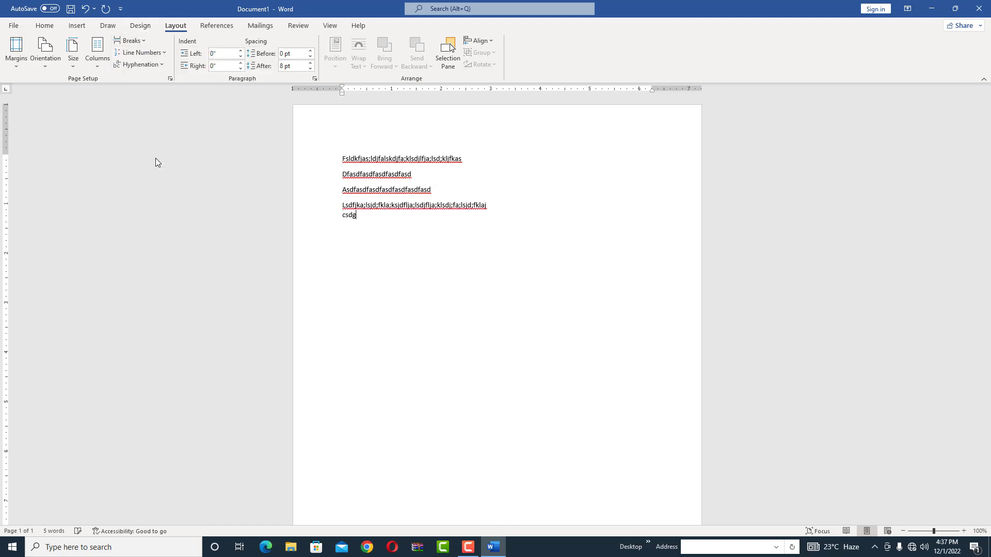
type("dfgdfgdfgdfgdfgdfgdf")
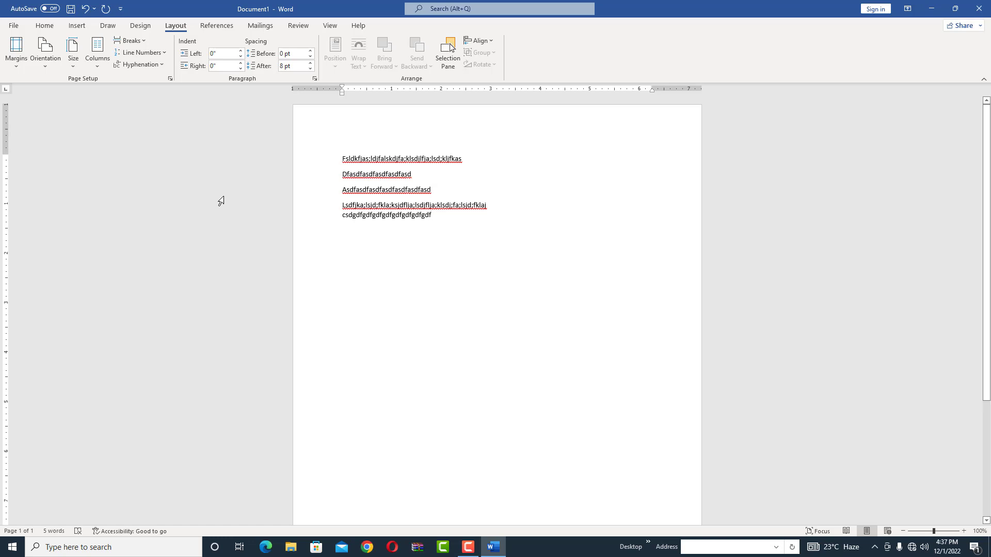
key("shift+Return")
type("fgdfgdfgdf")
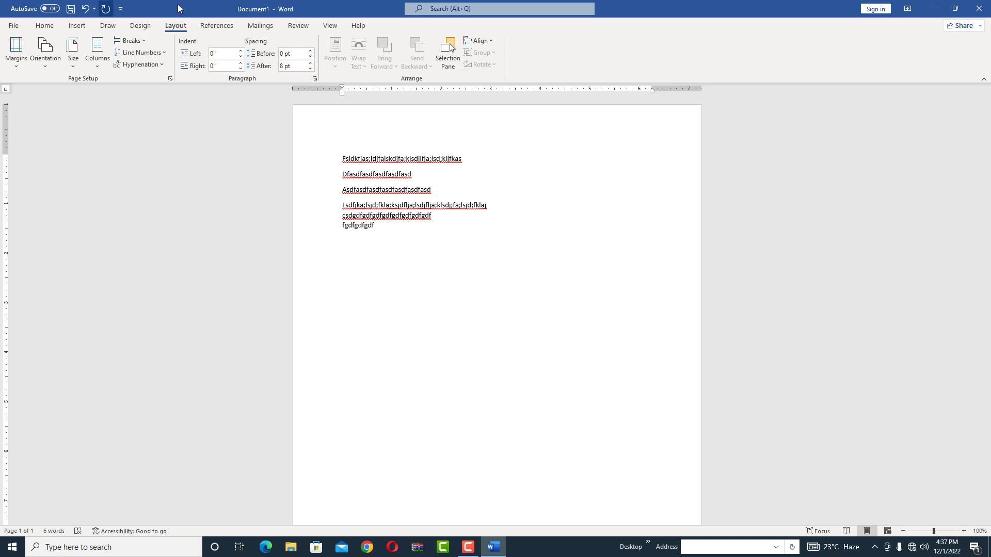
- Insert a Next Page section break after the last filler line
left_click(132, 41)
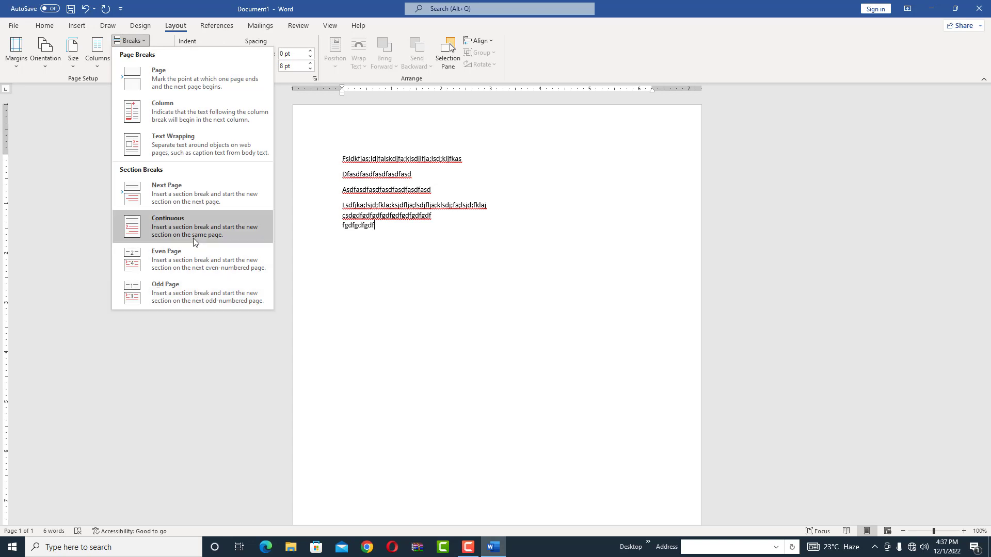
left_click(167, 191)
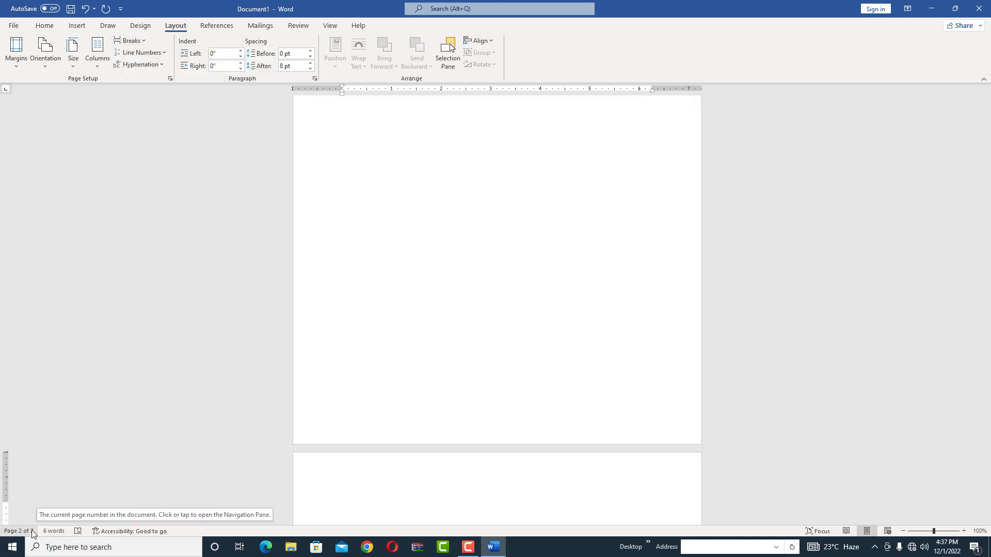
left_click(129, 40)
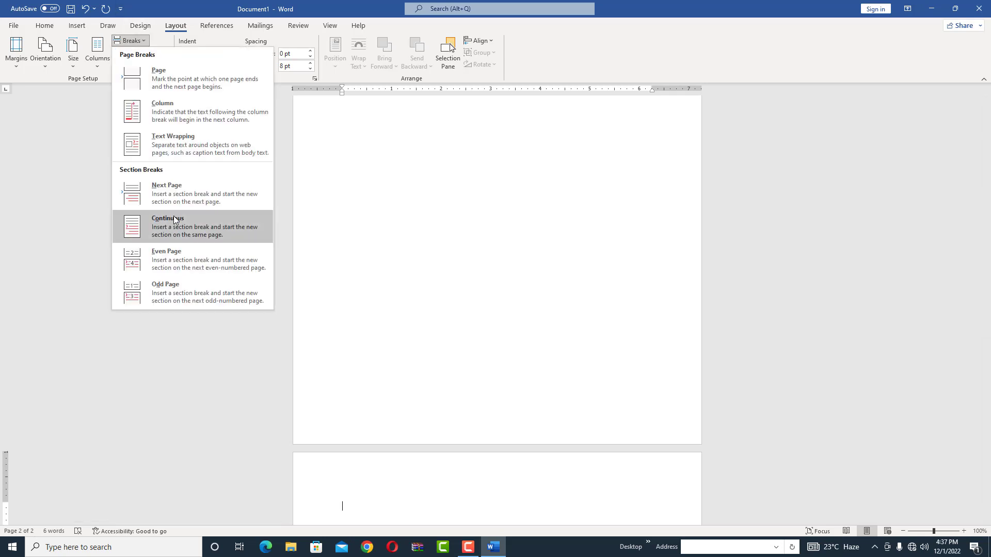
left_click(434, 172)
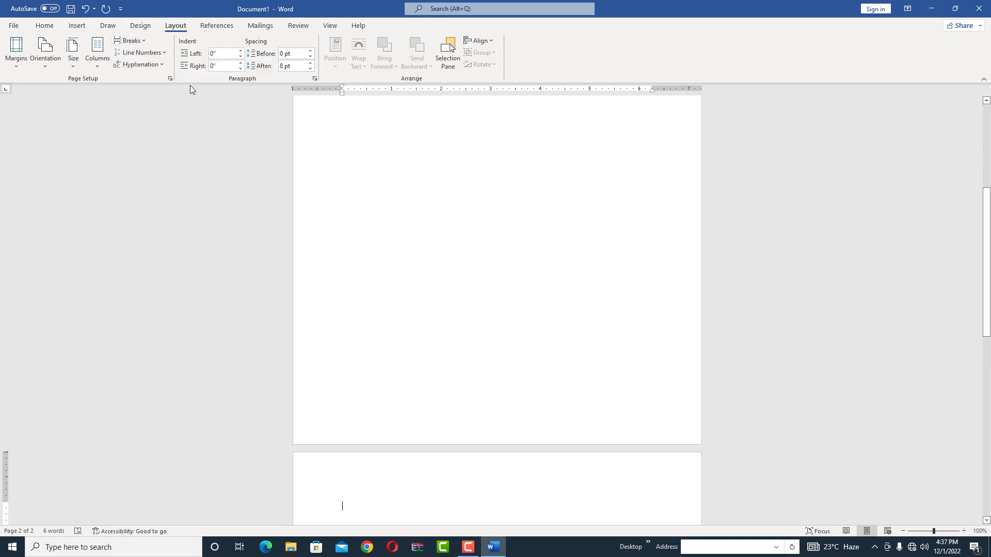
left_click(141, 52)
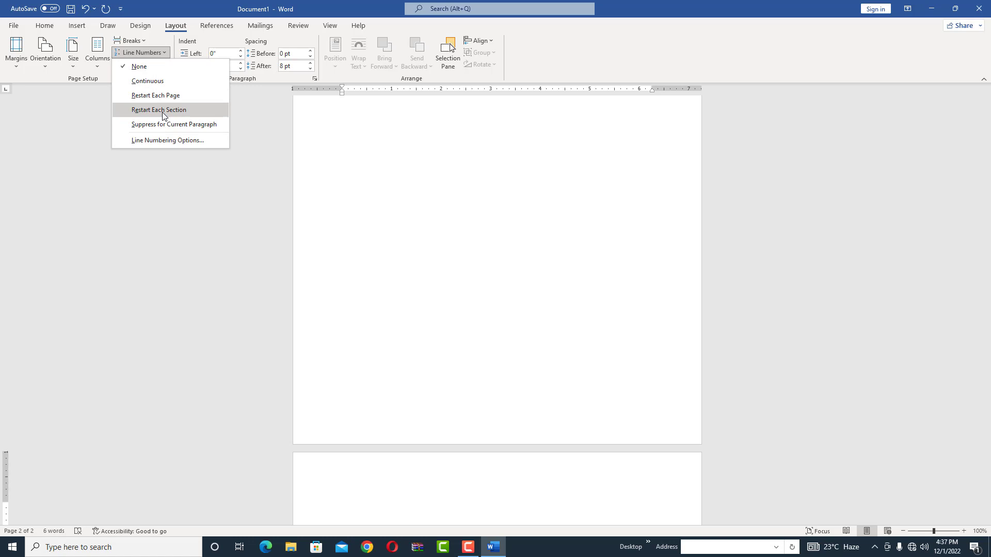
left_click(438, 168)
left_click(139, 41)
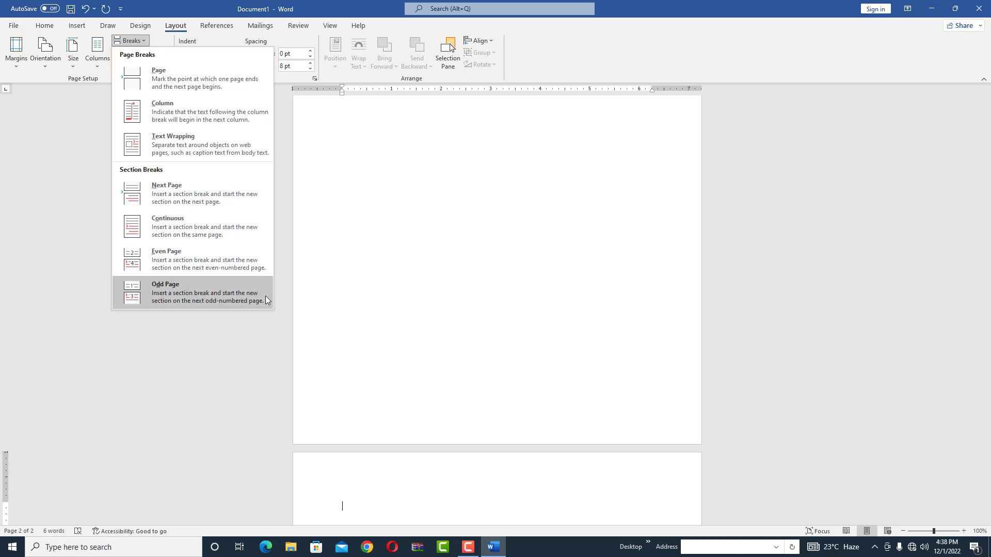
left_click(423, 267)
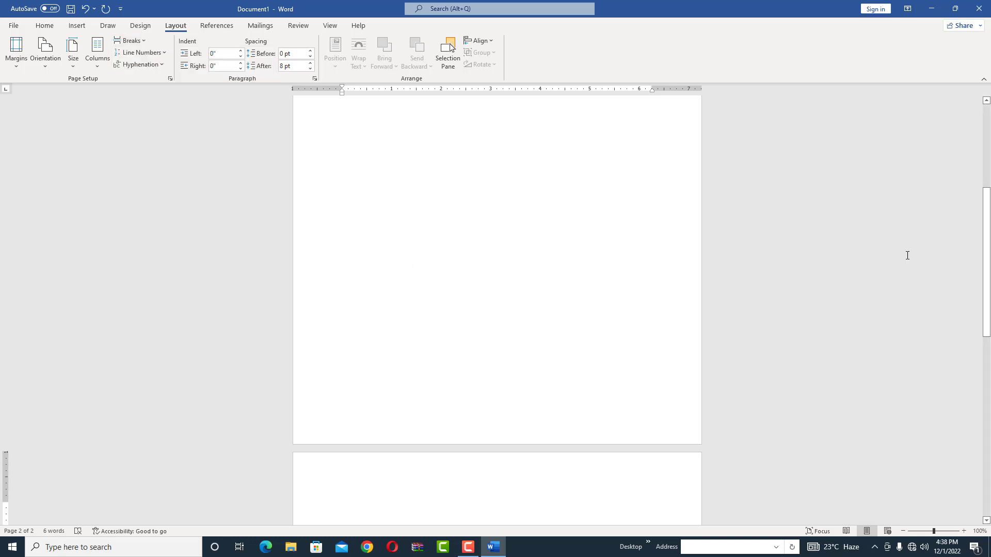
- Replace the entire document content with sample paragraphs generated by =rand() and select all of the text
left_click_drag(986, 261, 985, 77)
key("ctrl+a")
key("BackSpace")
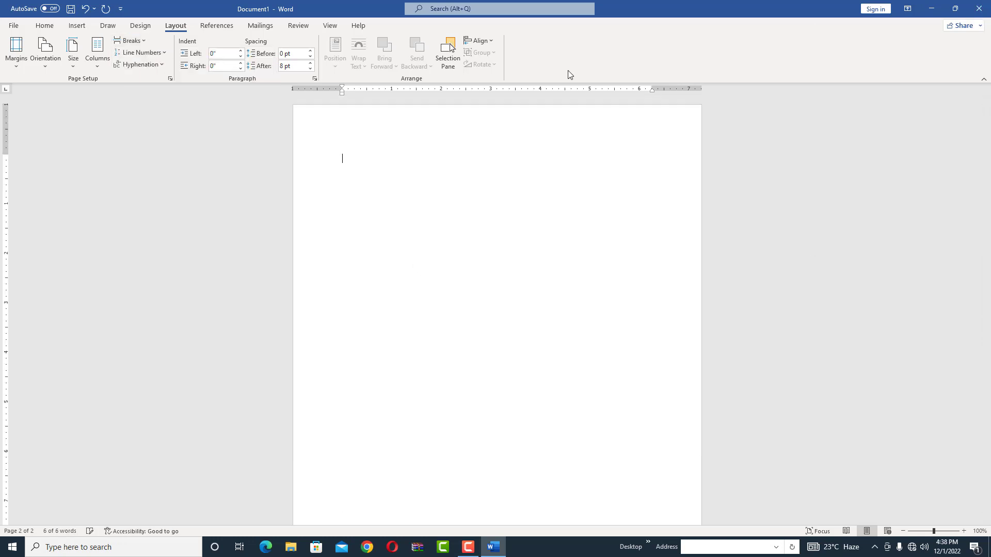
type("=rand()")
key("Return")
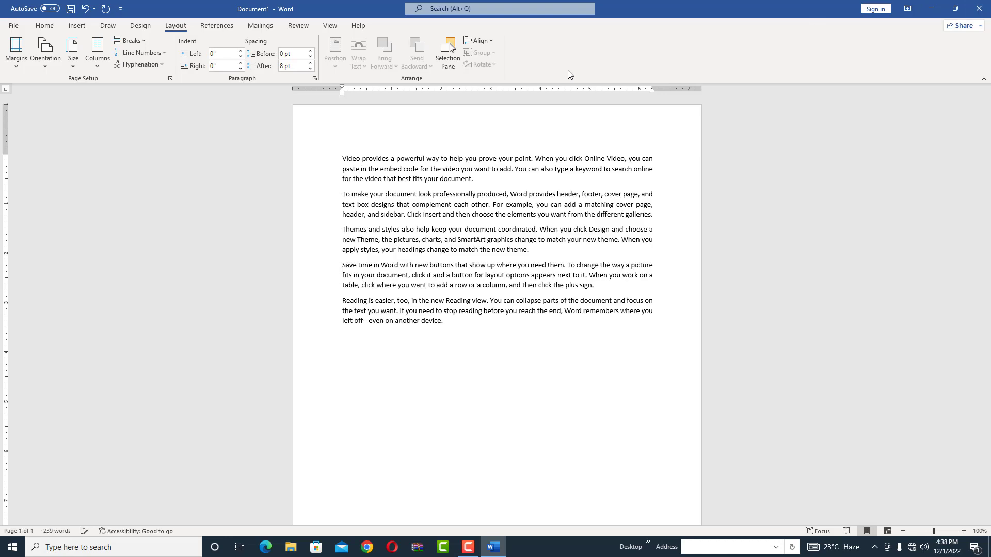
key("ctrl+a")
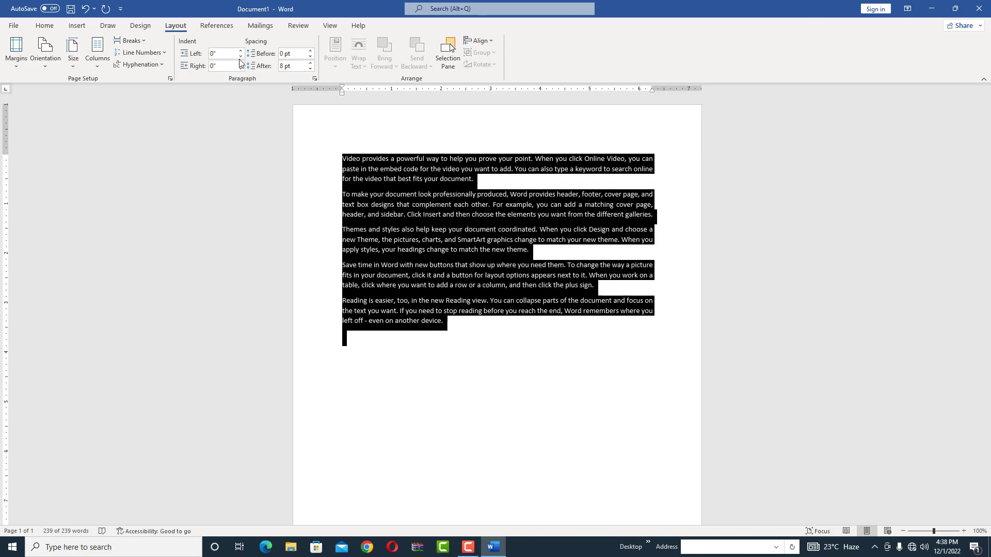
- Set the selected paragraphs' left indent to -0.5" and right indent to -0.4"
left_click(241, 57)
left_click(240, 56)
left_click(240, 56)
left_click(240, 56)
left_click(240, 56)
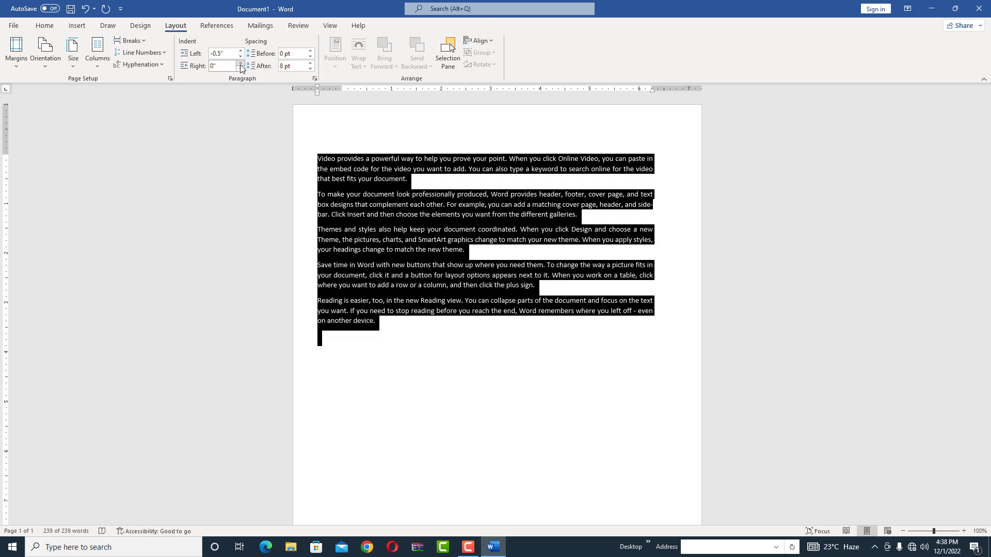
left_click(241, 69)
left_click(240, 68)
left_click(240, 69)
left_click(240, 69)
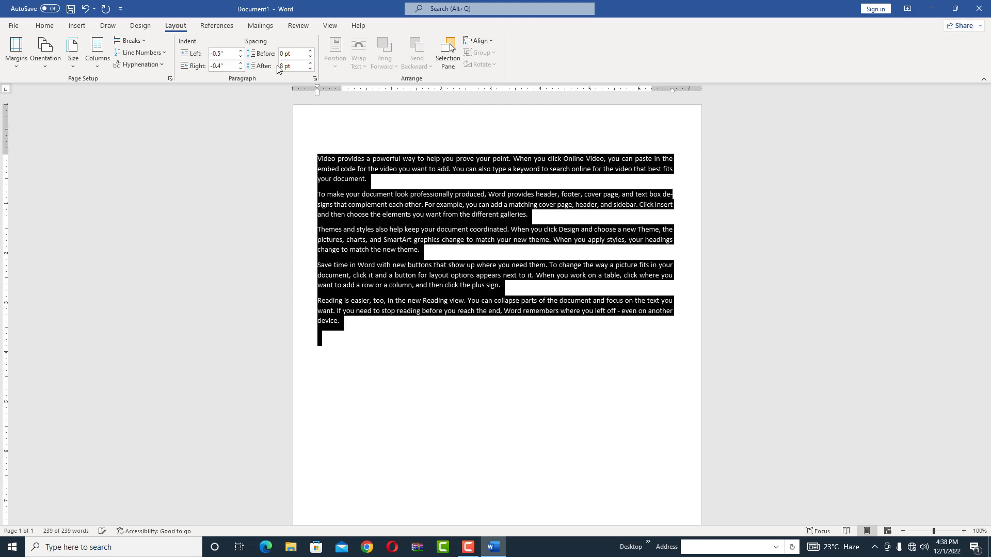
- Set the spacing before and after the selected paragraphs to Auto, and clear the selection
left_click(310, 57)
left_click(311, 69)
left_click(311, 69)
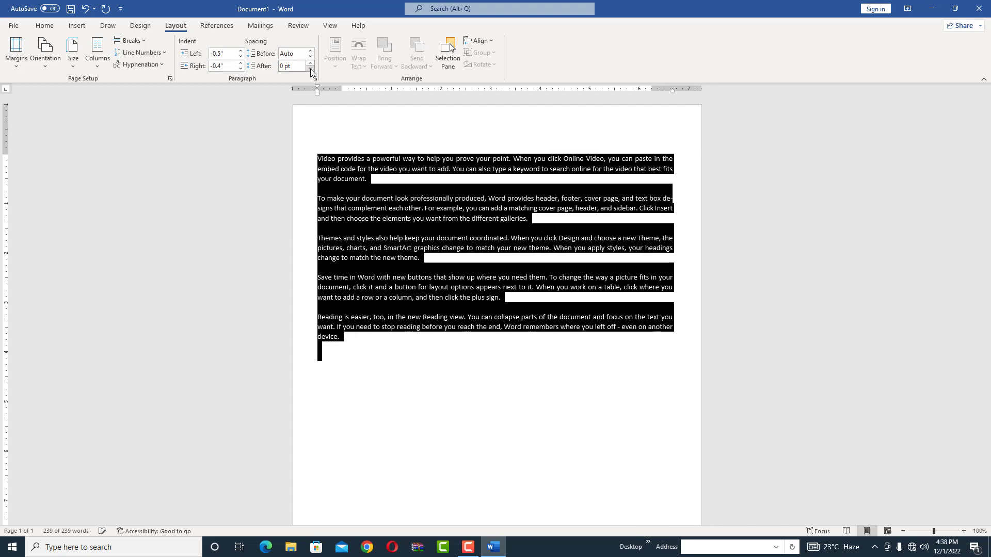
left_click(311, 69)
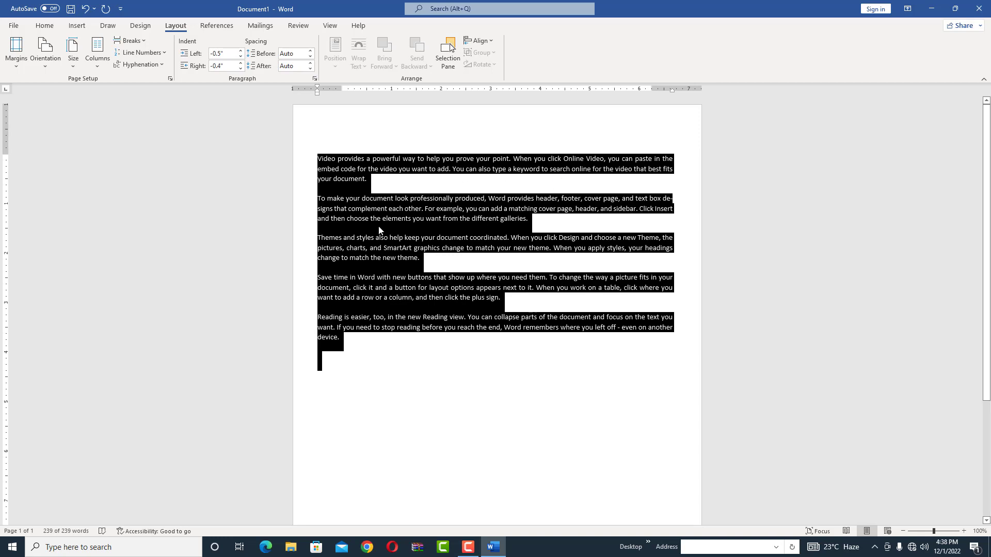
left_click(457, 234)
- Draw a rectangle shape over the middle of the first paragraph, reaching down to the second
left_click(77, 25)
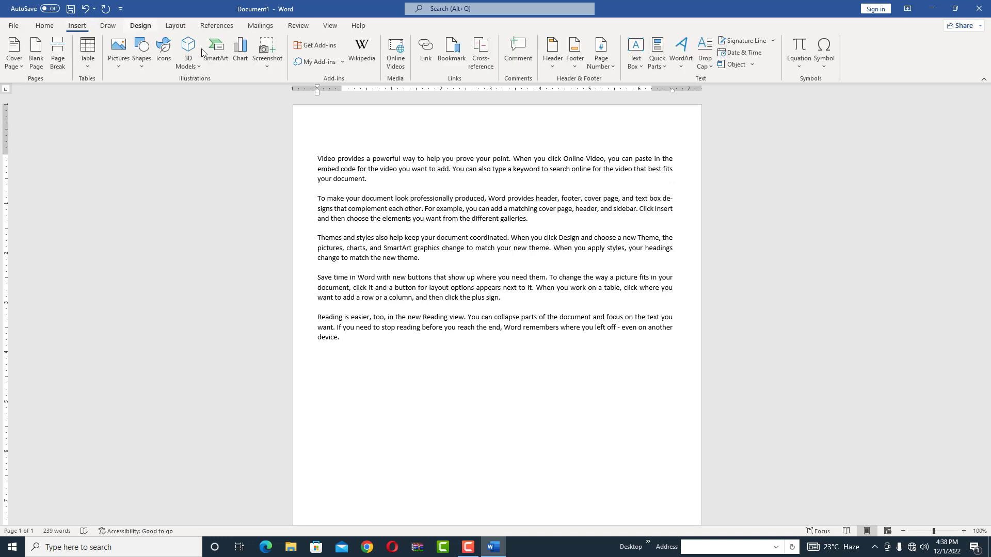
left_click(201, 66)
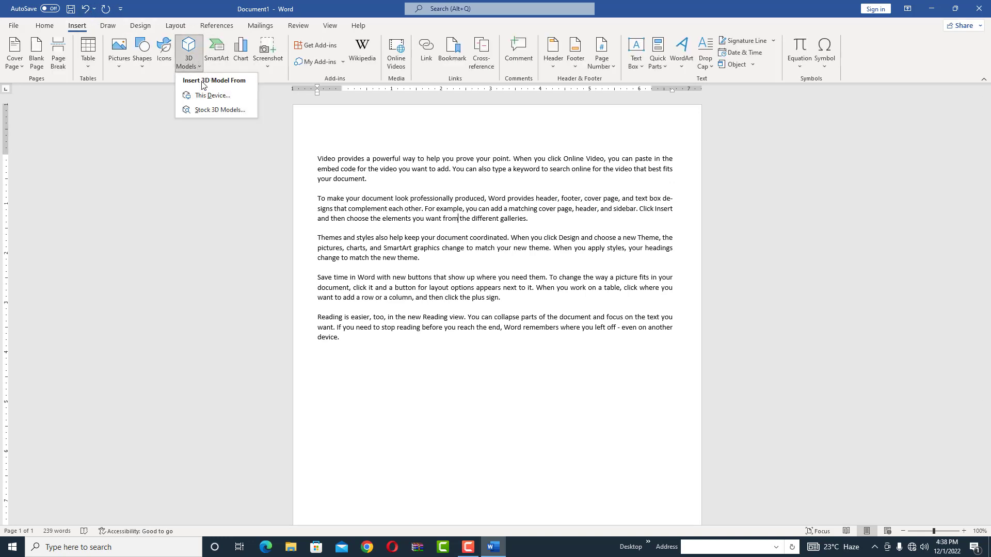
left_click(144, 65)
left_click(169, 94)
left_click_drag(381, 164, 514, 204)
- Move the rectangle onto the second paragraph and set its text wrapping to Tight
left_click(174, 26)
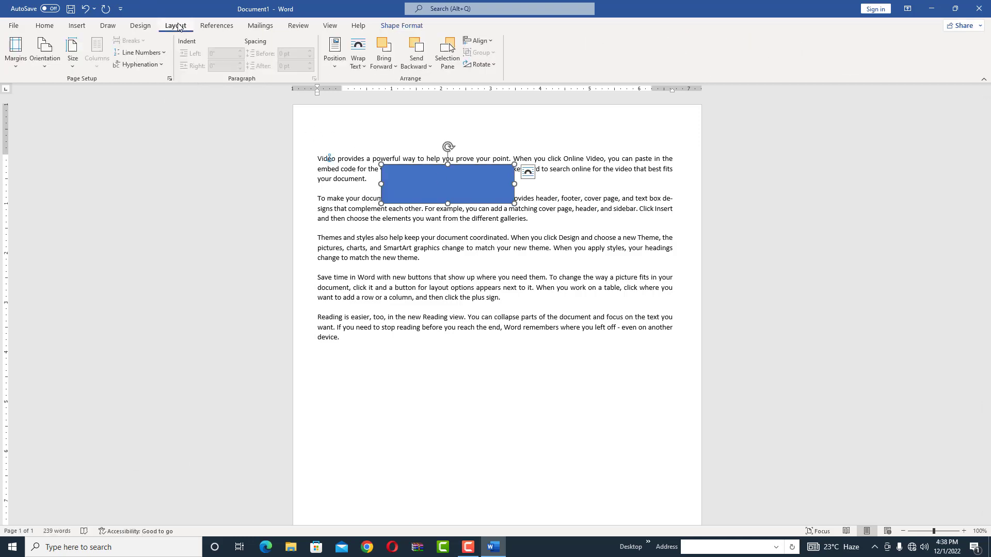
left_click(334, 54)
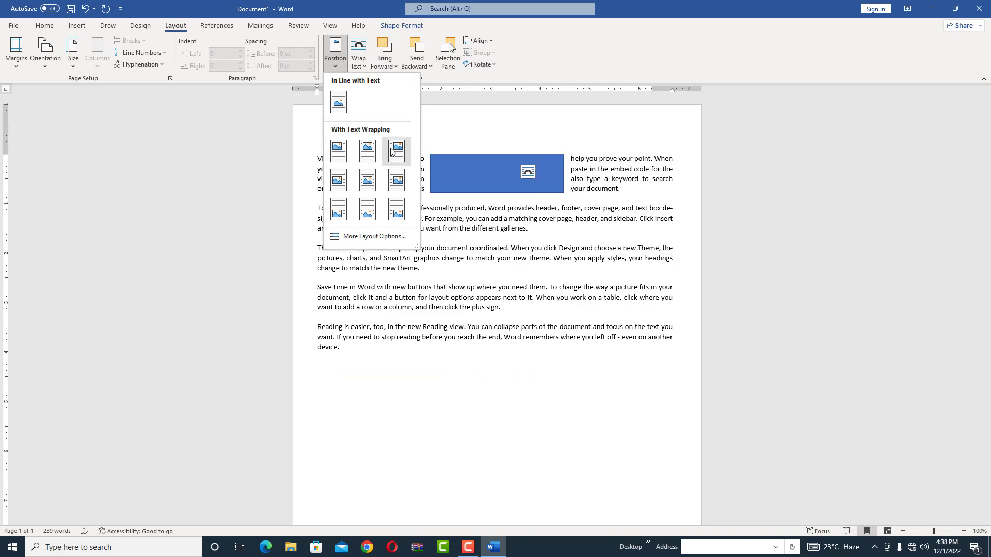
left_click(468, 302)
left_click_drag(462, 178, 517, 197)
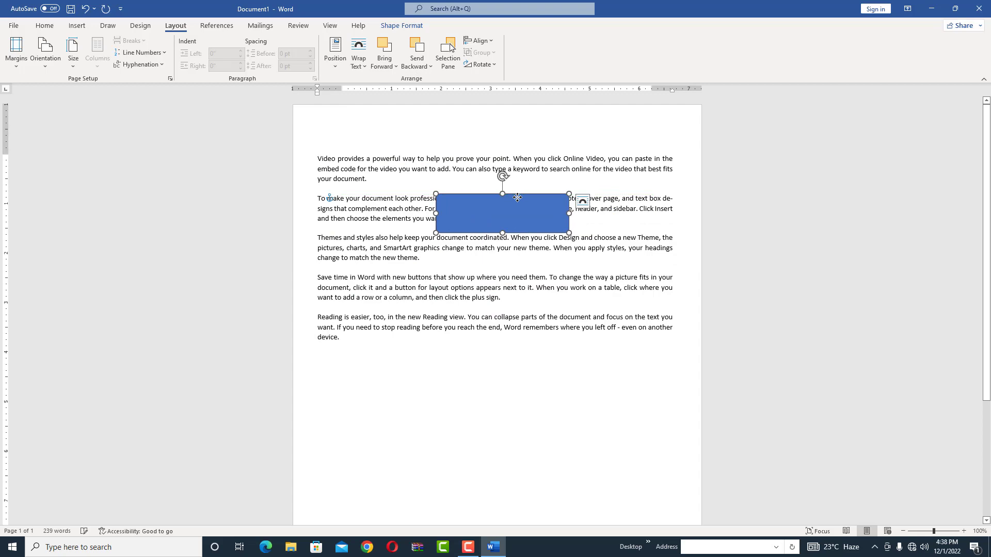
left_click(364, 63)
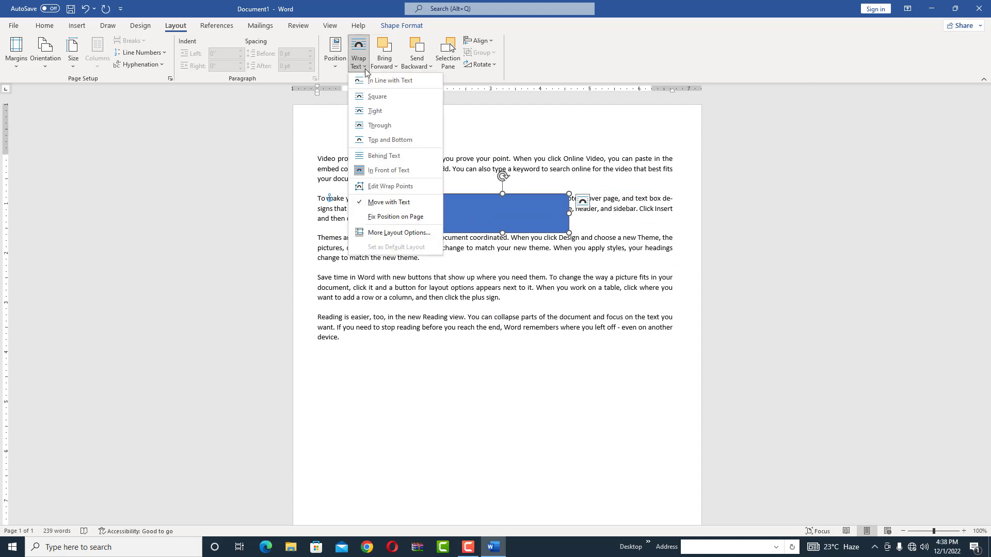
left_click(375, 111)
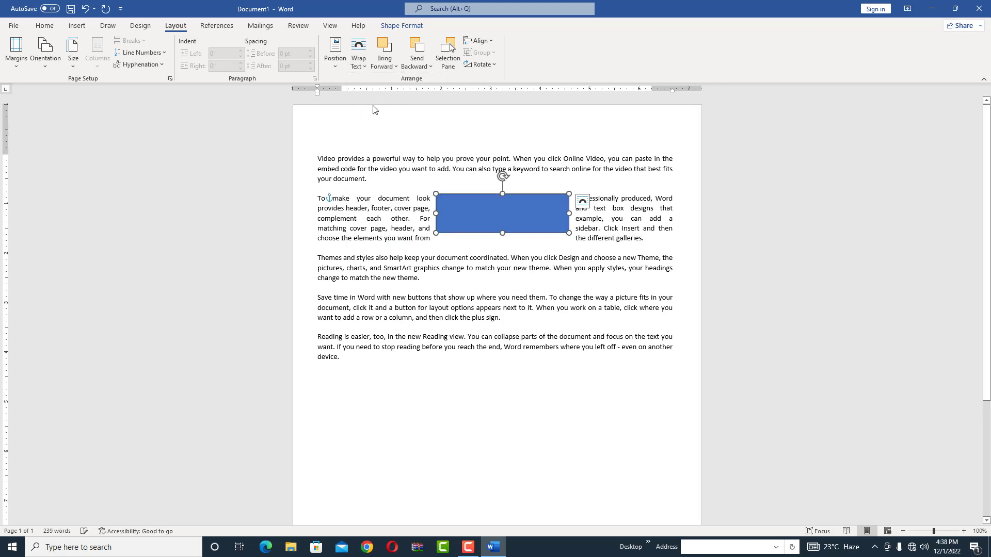
- Delete the entire document content, including the sample paragraphs and the rectangle
left_click(427, 229)
key("ctrl+a")
key("Delete")
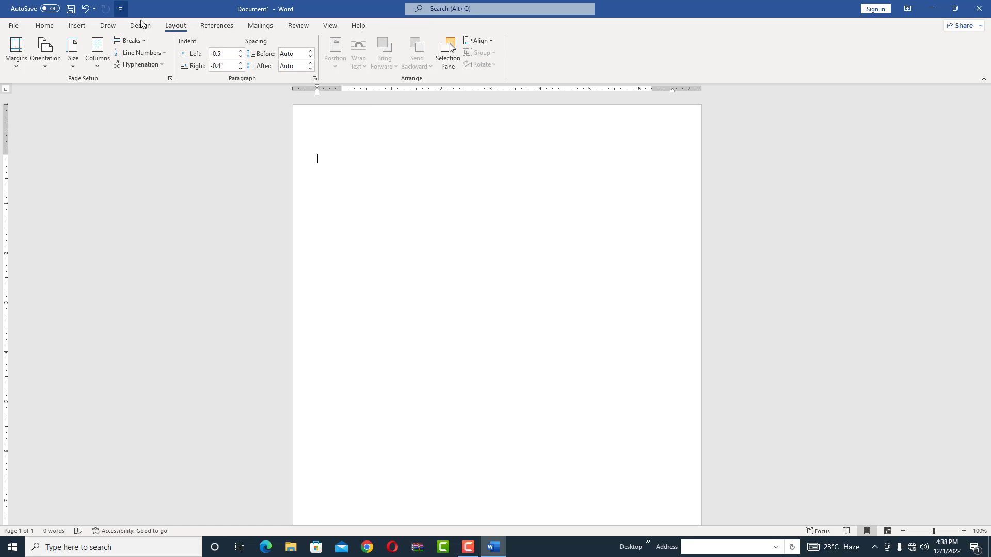
- Draw a rounded rectangle about 2.77" high and 7.22" wide in the upper part of the blank page
left_click(77, 26)
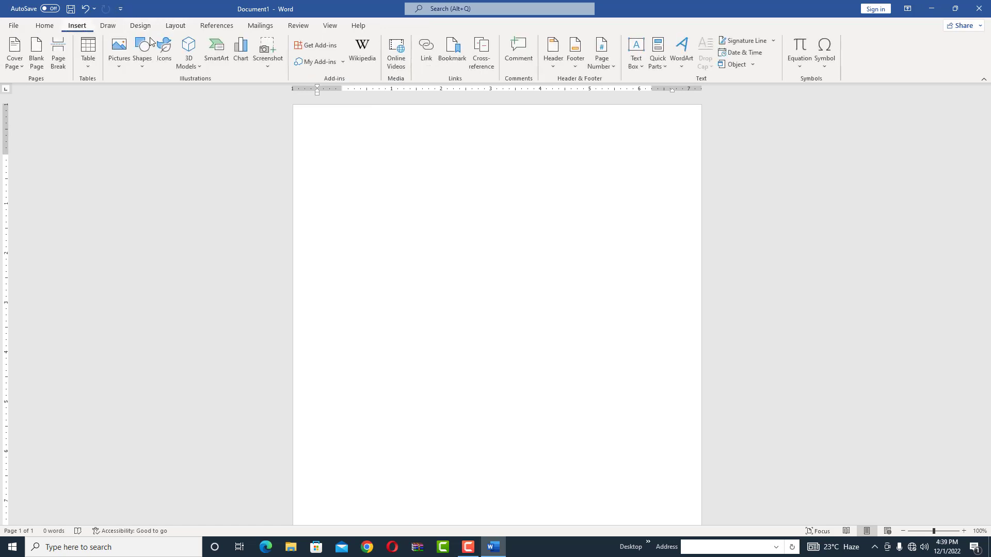
left_click(141, 63)
left_click(179, 93)
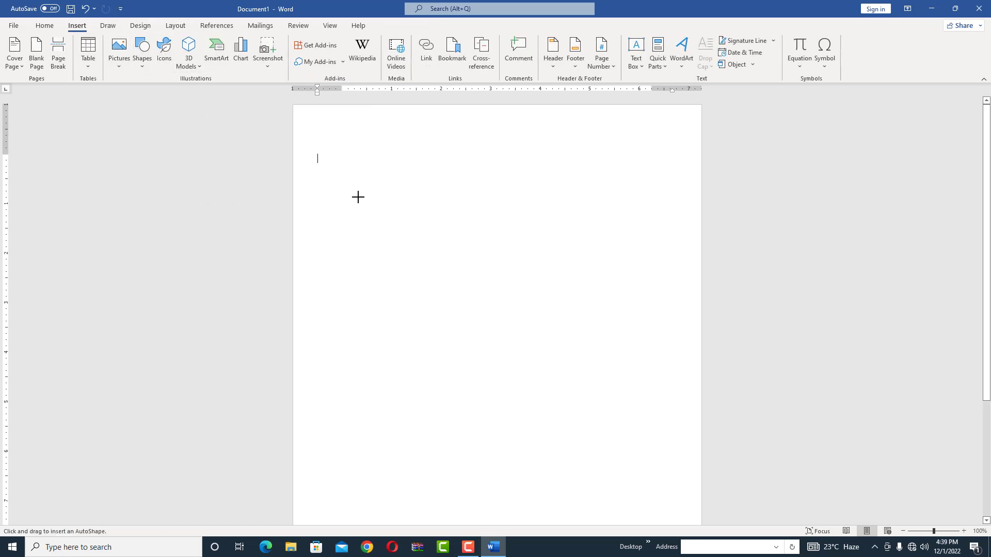
left_click_drag(324, 184, 681, 323)
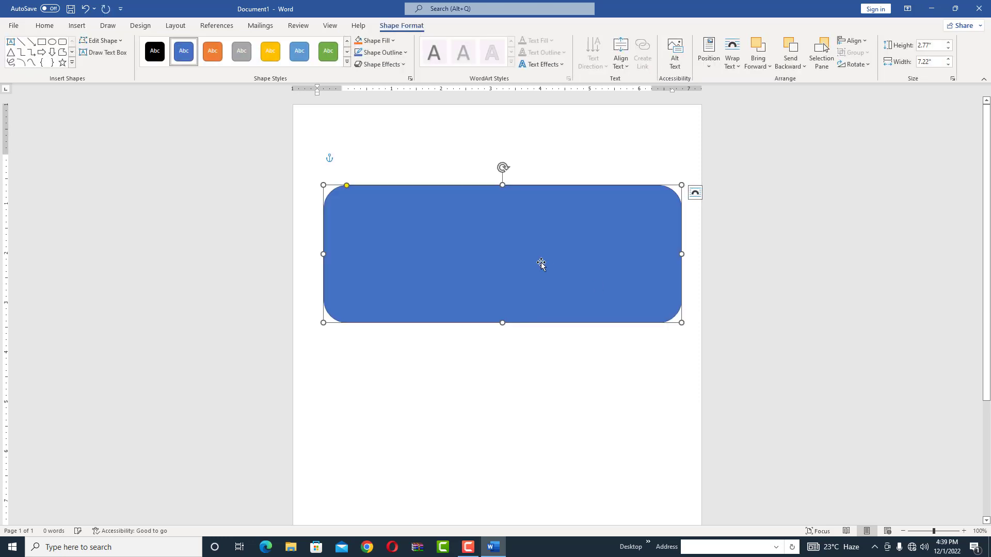
- Make two overlapping copies of the blue rounded rectangle, styling the first copy yellow and the second green
key("ctrl+c")
key("ctrl+v")
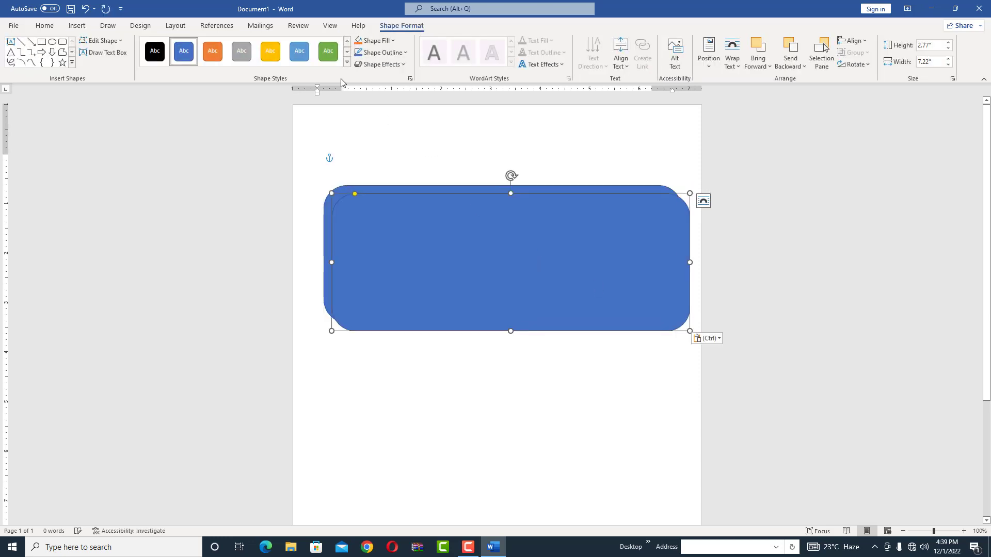
left_click(270, 58)
key("ctrl+c")
key("ctrl+v")
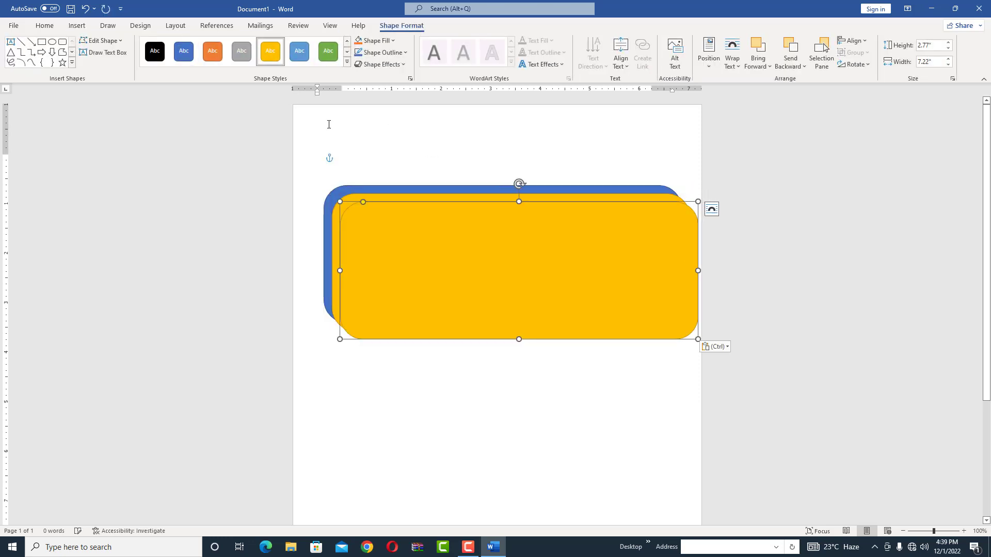
left_click(328, 51)
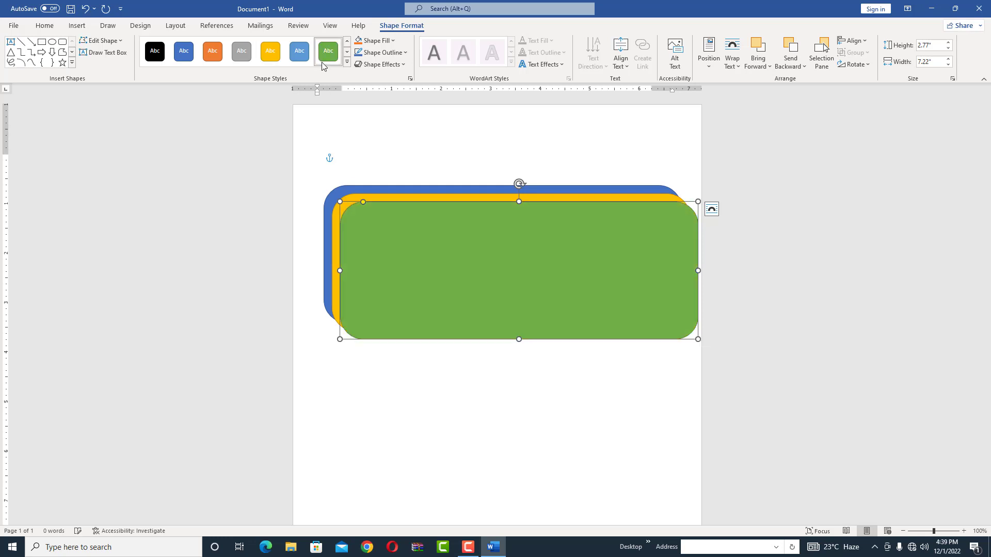
- Bring the blue rounded rectangle forward one level, and send it backward one level again
left_click(422, 190)
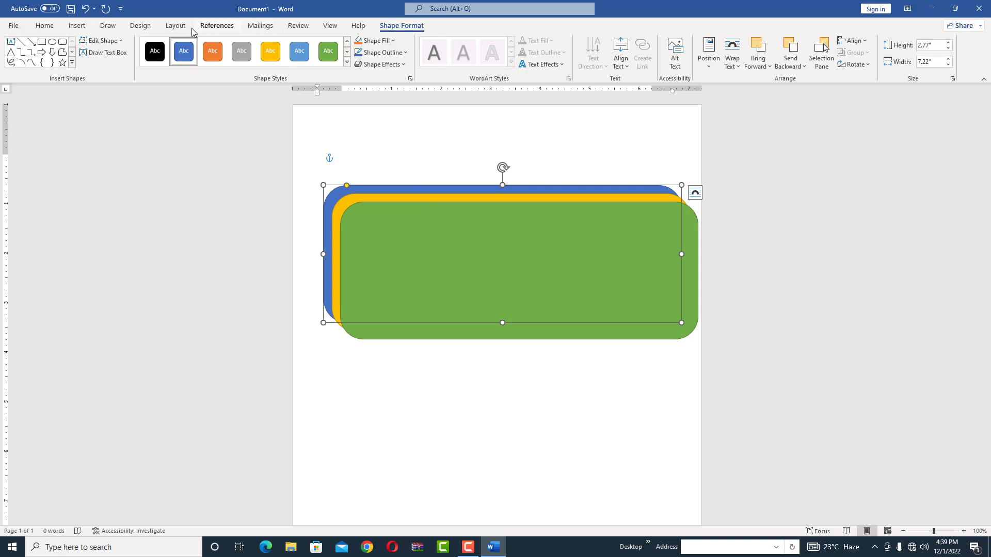
left_click(176, 25)
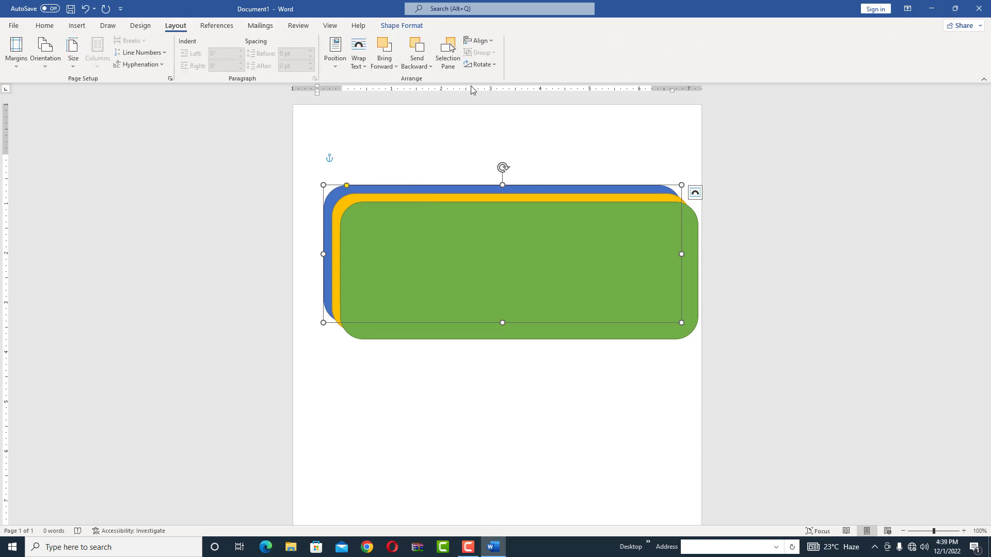
left_click(401, 65)
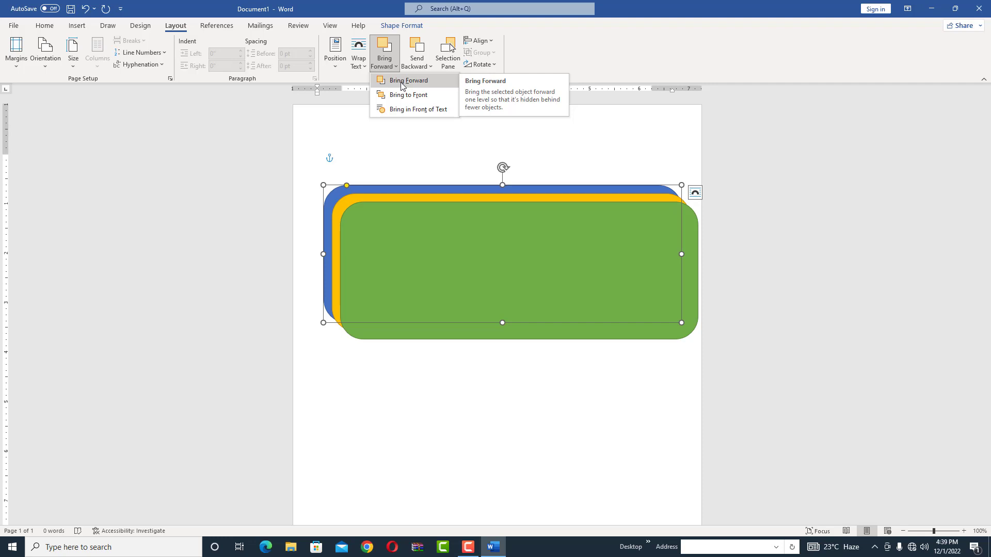
left_click(403, 82)
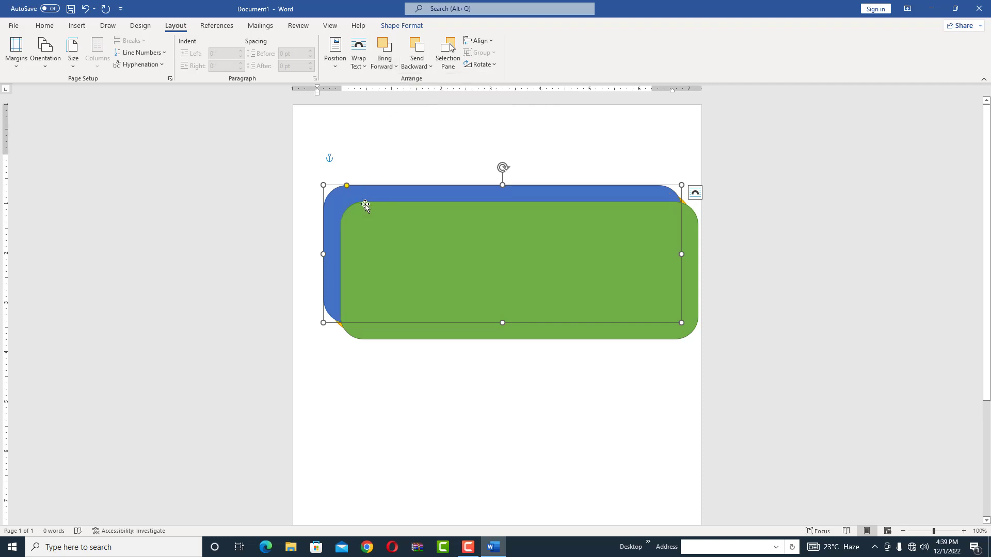
left_click(415, 65)
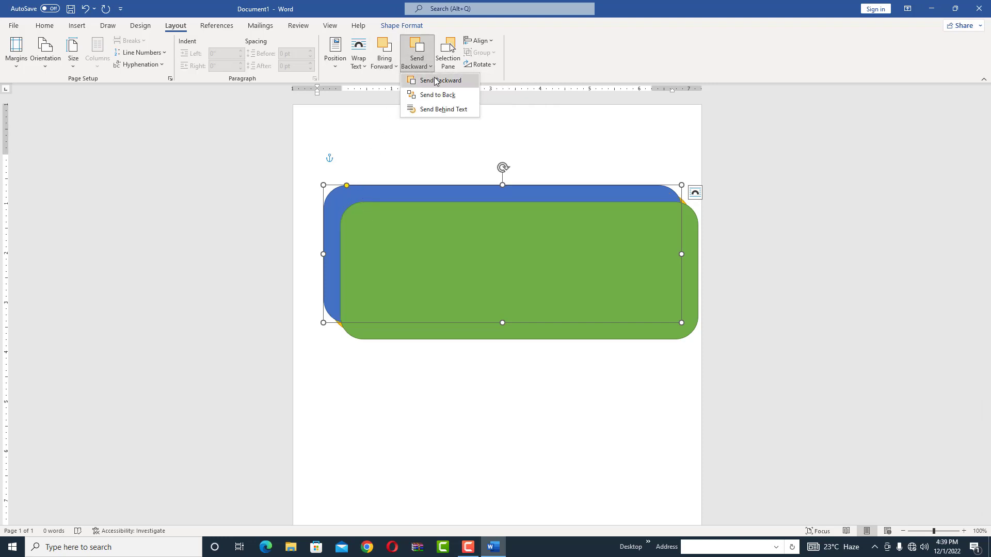
left_click(435, 80)
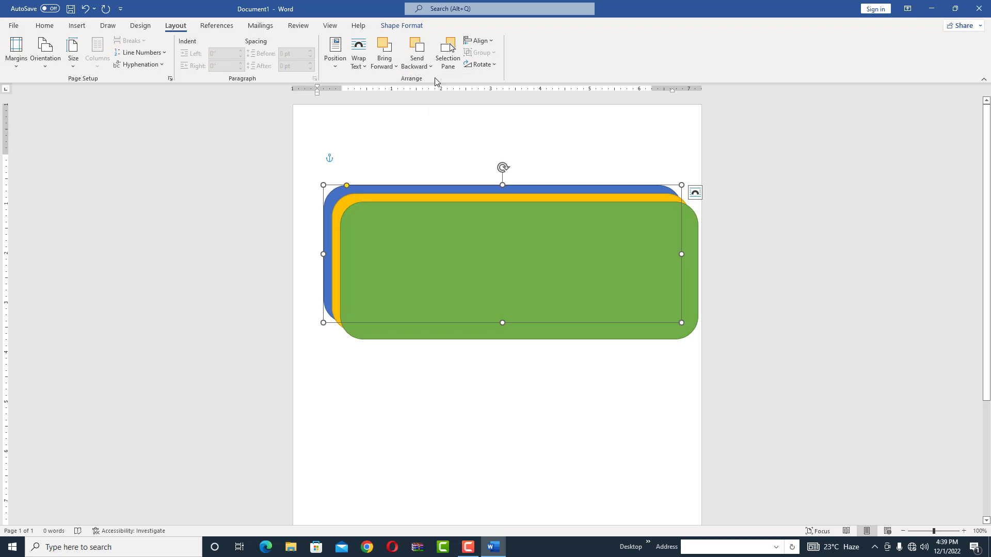
- Bring the blue rounded rectangle to the front of the stack, and send it to the back again
left_click(394, 66)
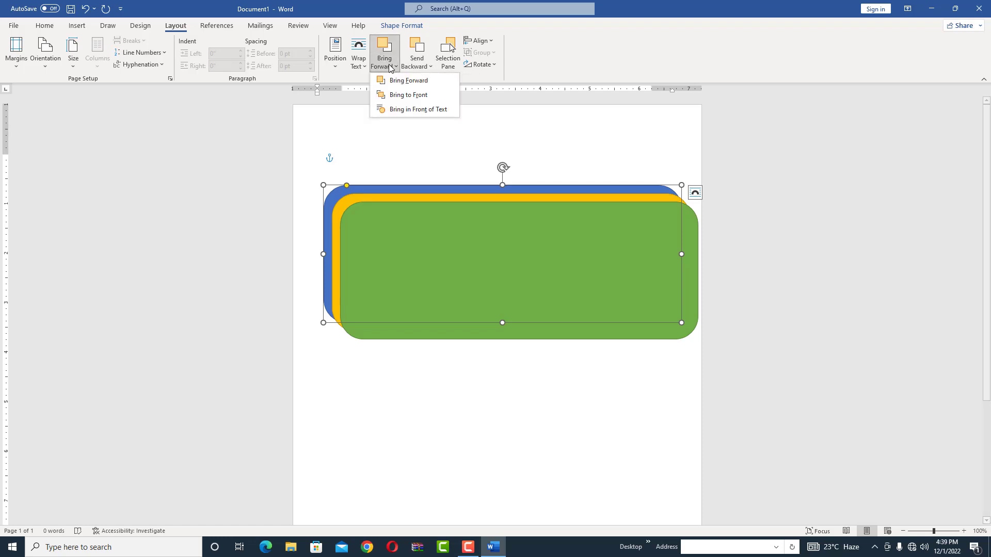
left_click(408, 94)
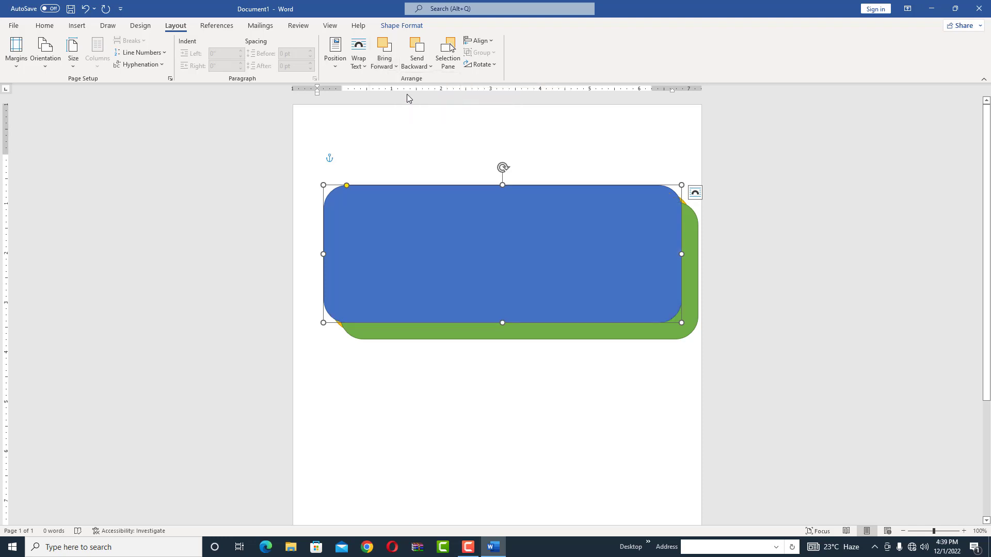
left_click(417, 63)
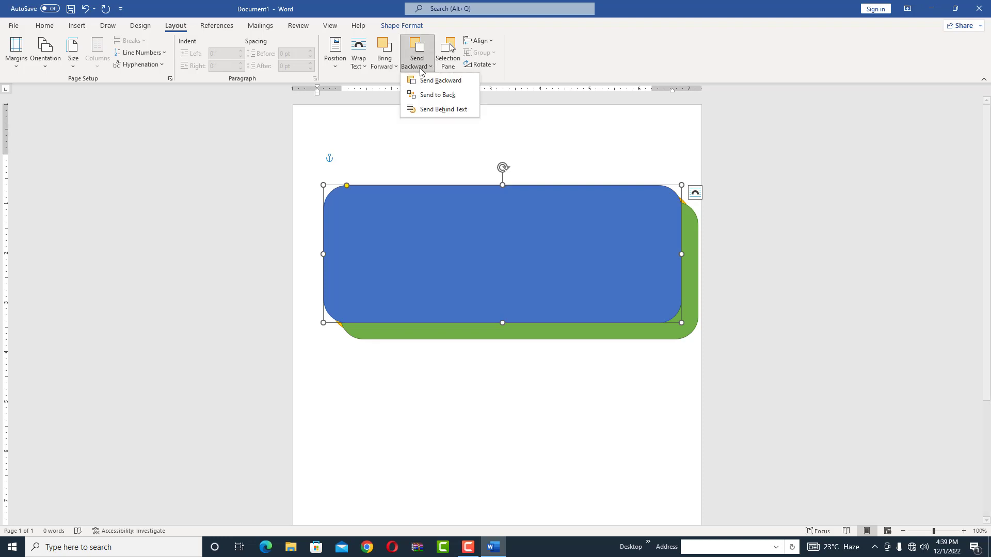
left_click(424, 96)
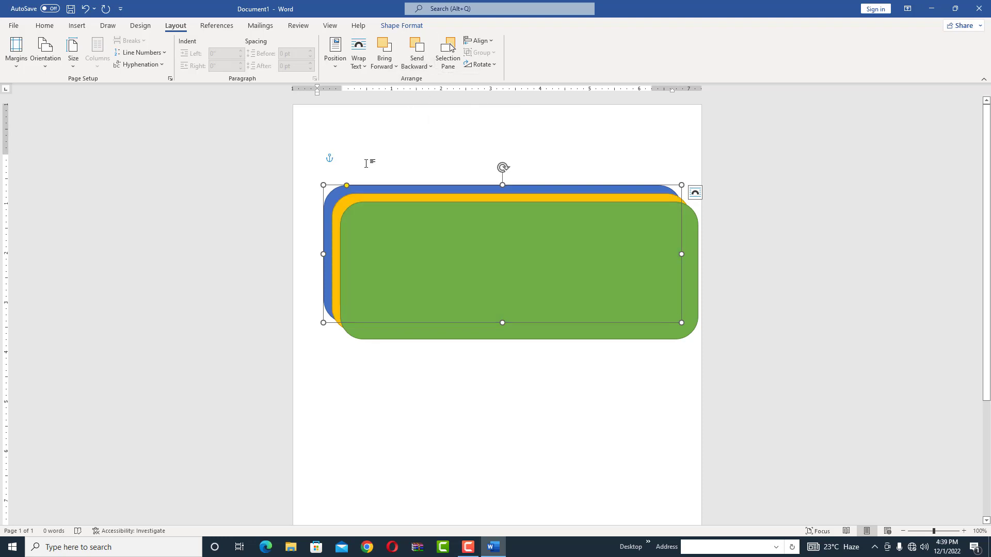
left_click(391, 65)
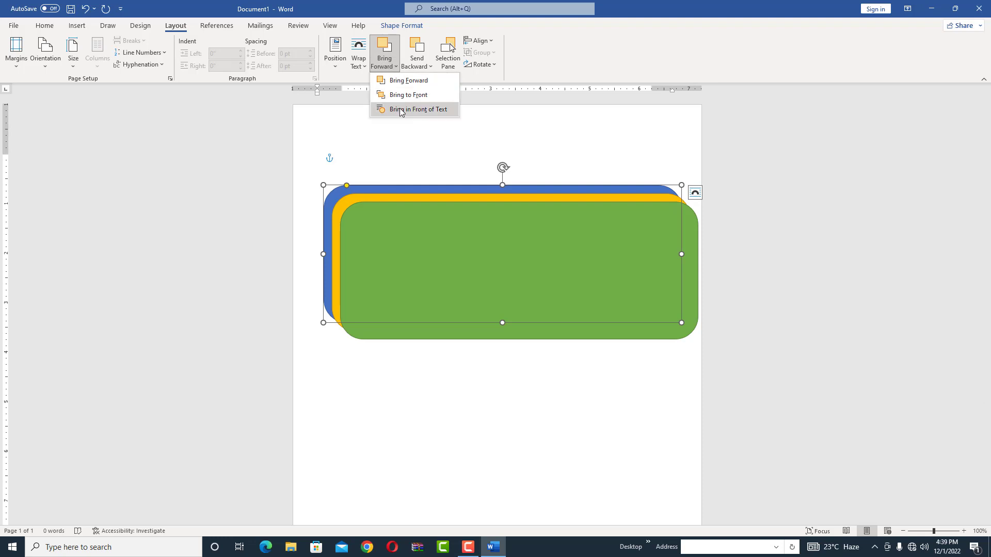
left_click(417, 62)
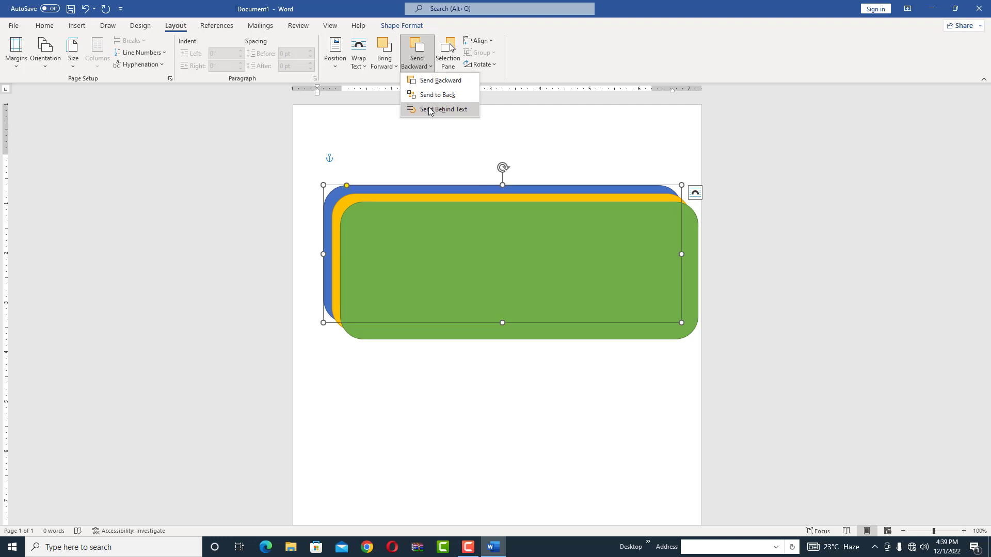
left_click(403, 141)
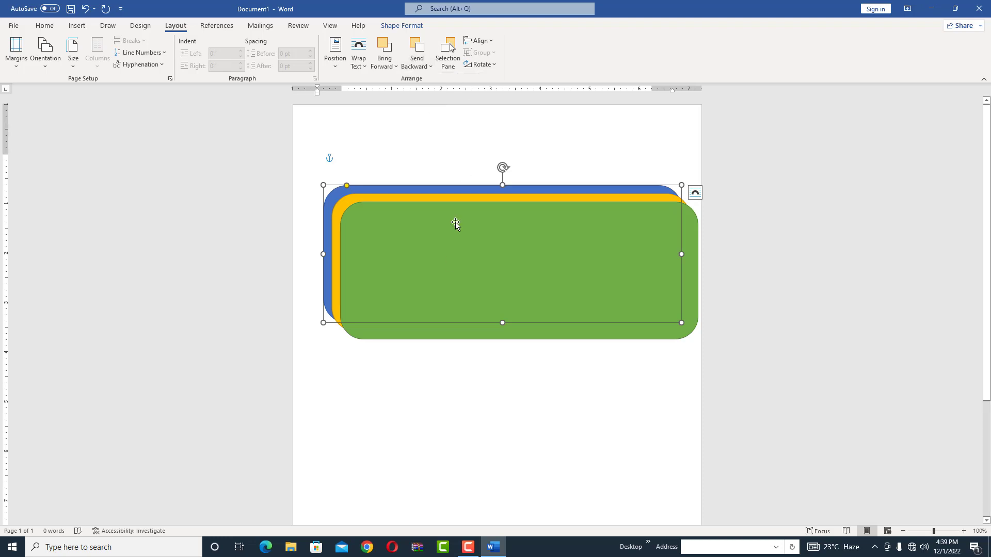
- Delete the green and yellow rounded rectangles
left_click(451, 261)
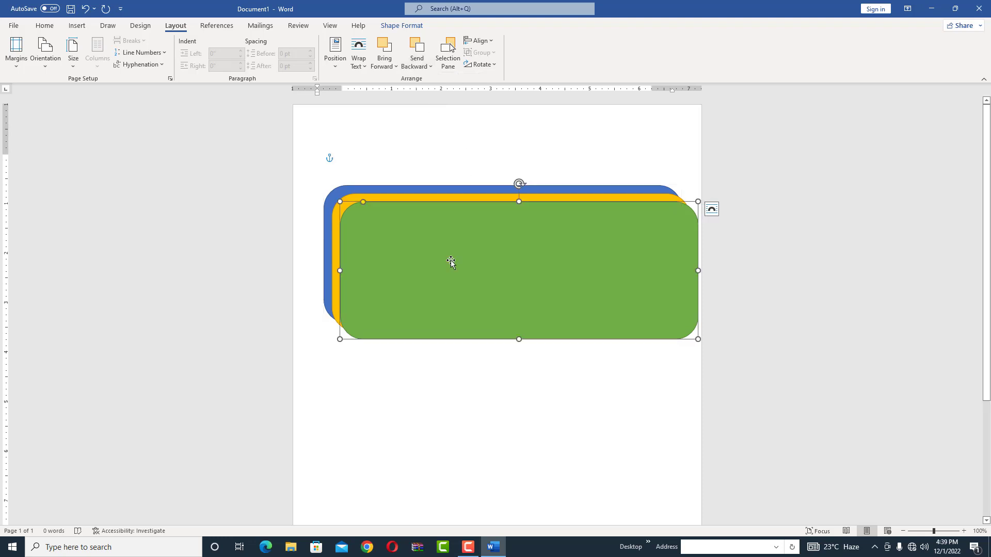
key("Delete")
left_click(450, 260)
key("Delete")
- Move the blue rounded rectangle up near the page's top edge and reduce its height to about 1.01"
left_click(450, 260)
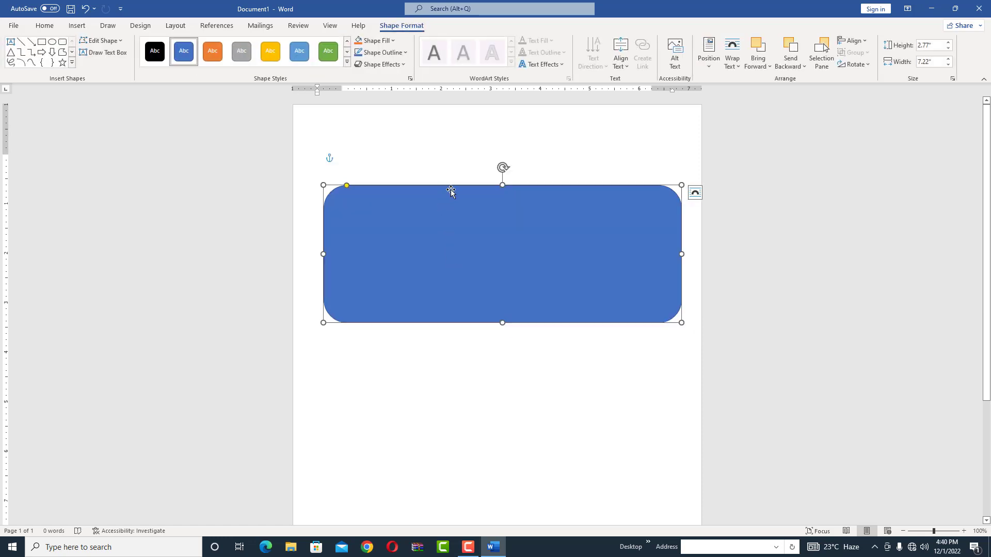
left_click_drag(450, 190, 437, 129)
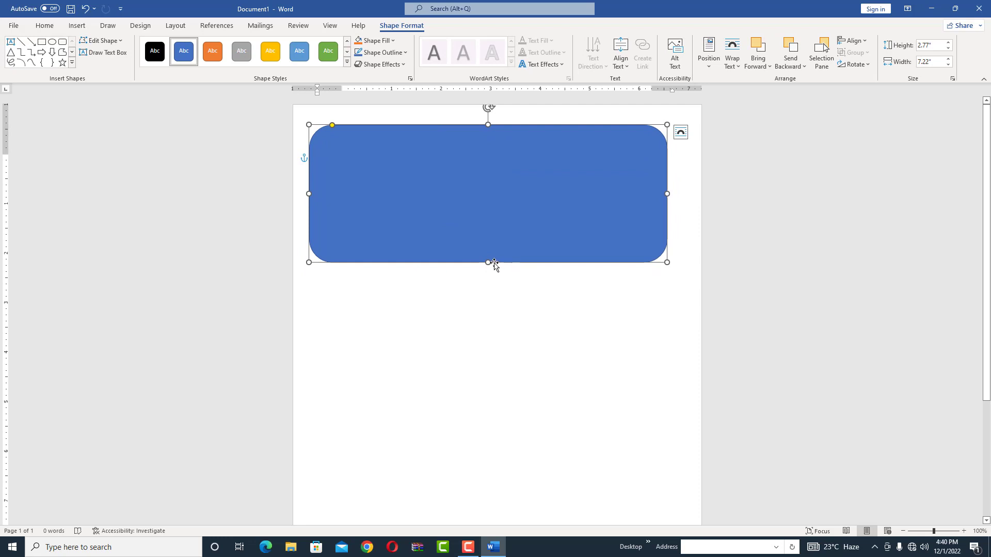
left_click_drag(488, 262, 495, 173)
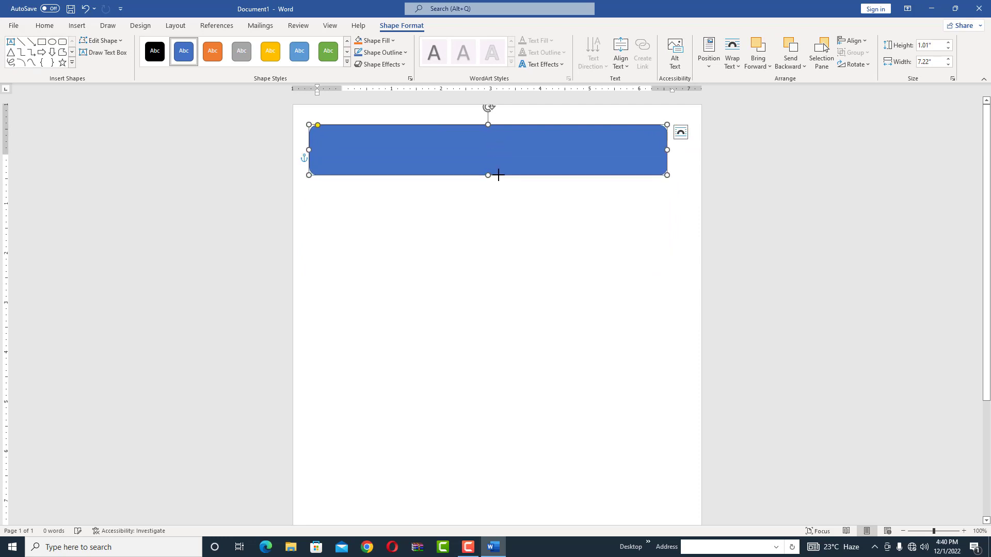
- Hide all objects through the Selection pane, show them all again, and close the pane
left_click(174, 26)
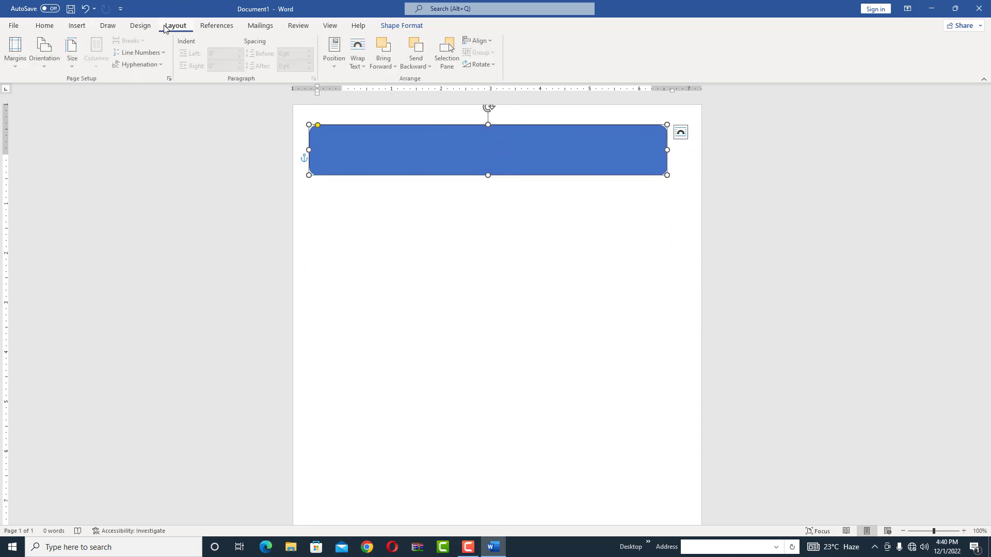
left_click(441, 215)
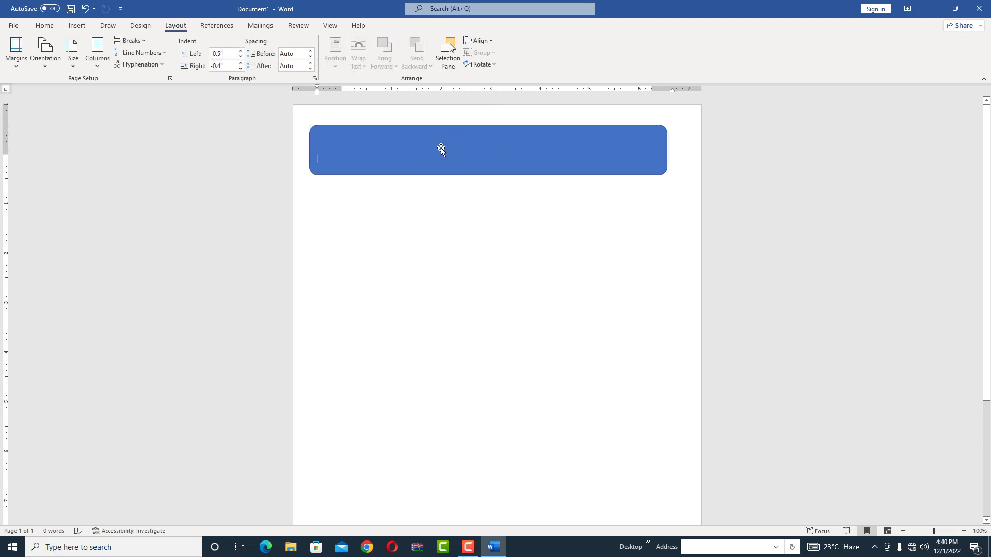
left_click(441, 147)
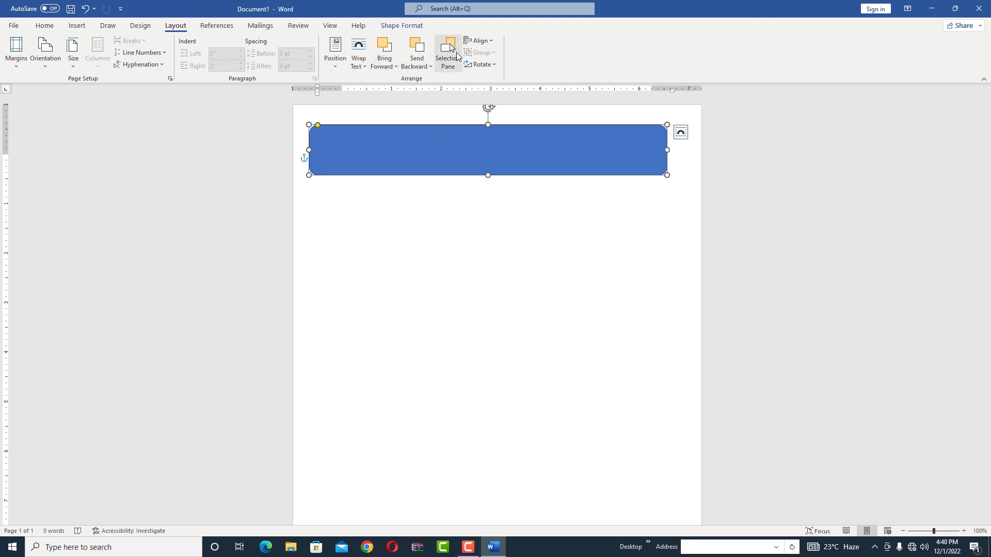
left_click(448, 54)
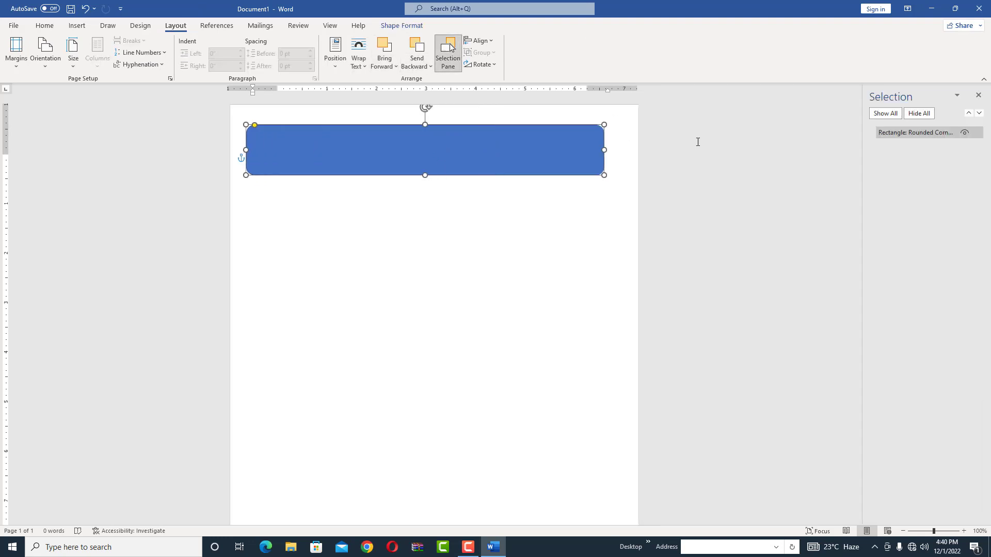
left_click(912, 115)
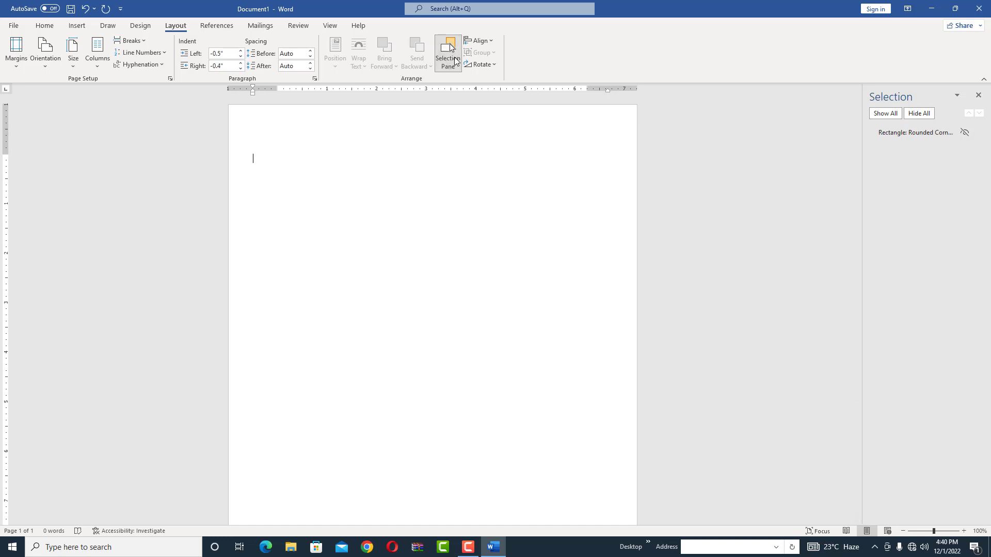
left_click(883, 114)
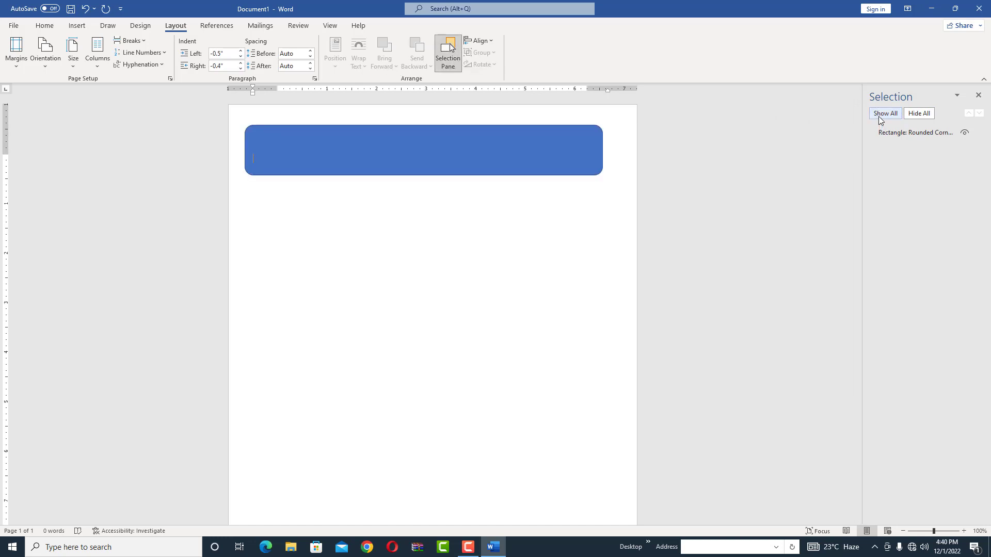
left_click(978, 95)
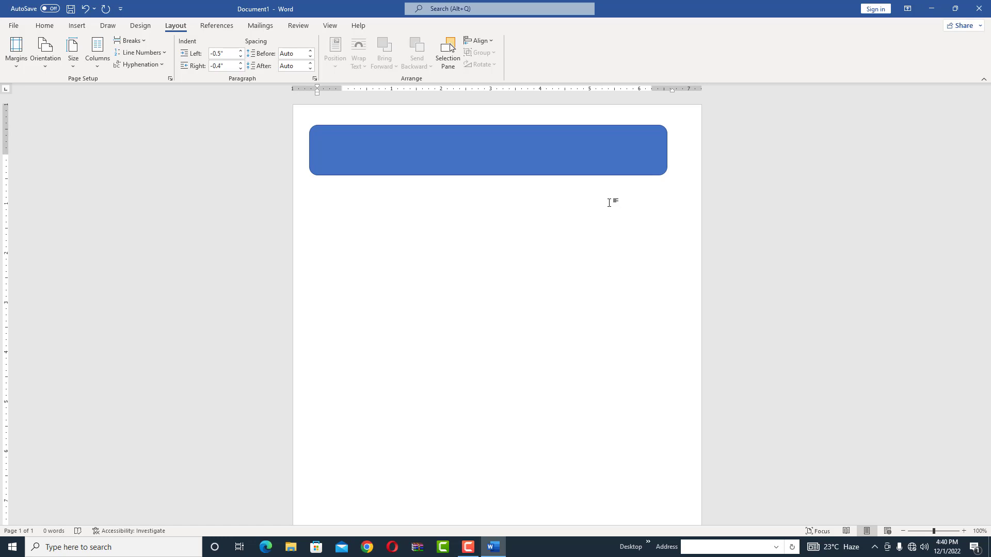
- Paste three copies of the blue rounded rectangle onto the page
left_click(472, 41)
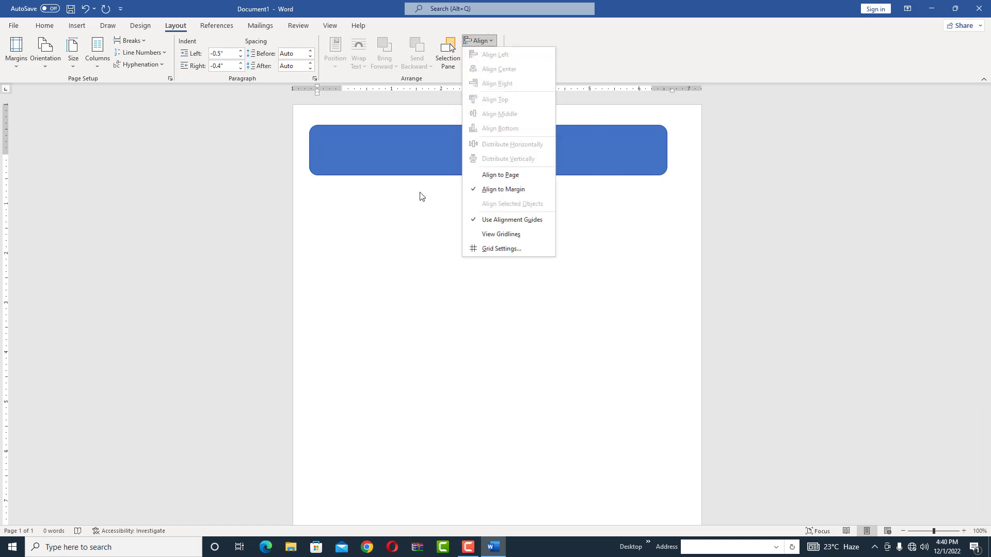
left_click(420, 161)
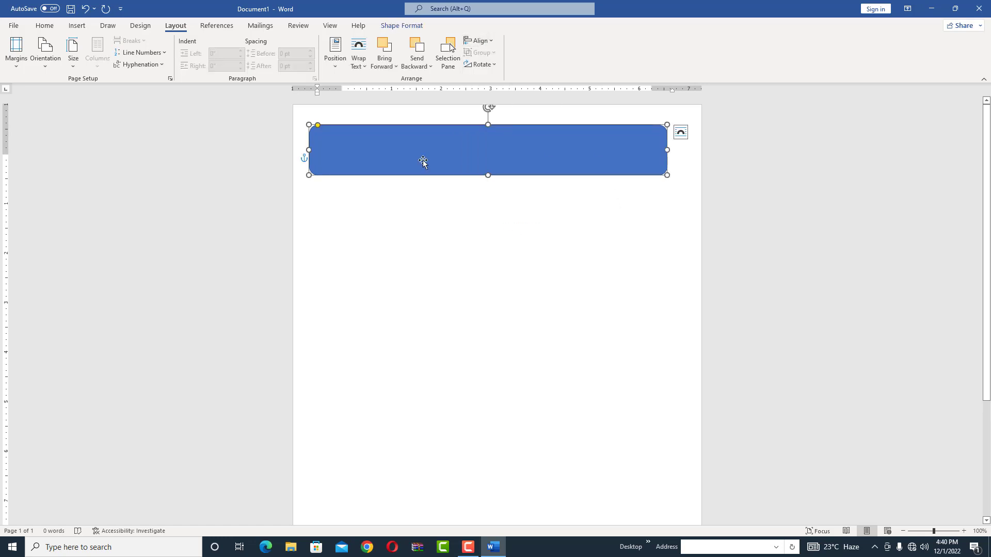
key("ctrl+v")
key("ctrl+v")
key("ctrl+v")
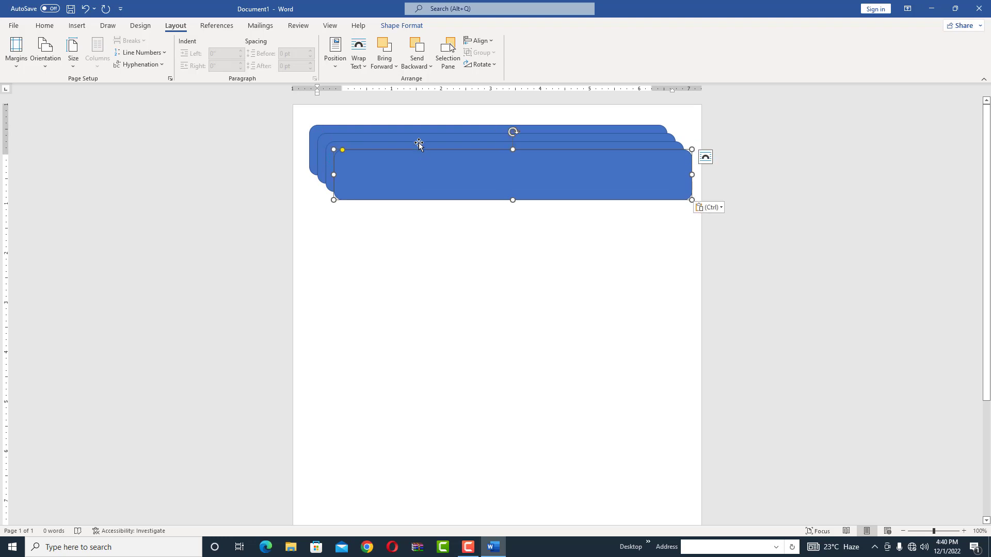
- Select the frontmost and rearmost blue rounded rectangles and group them into one object
left_click(419, 140, "ctrl")
left_click(417, 134, "ctrl")
left_click(410, 132, "ctrl")
left_click(409, 132, "ctrl")
left_click(397, 139, "ctrl")
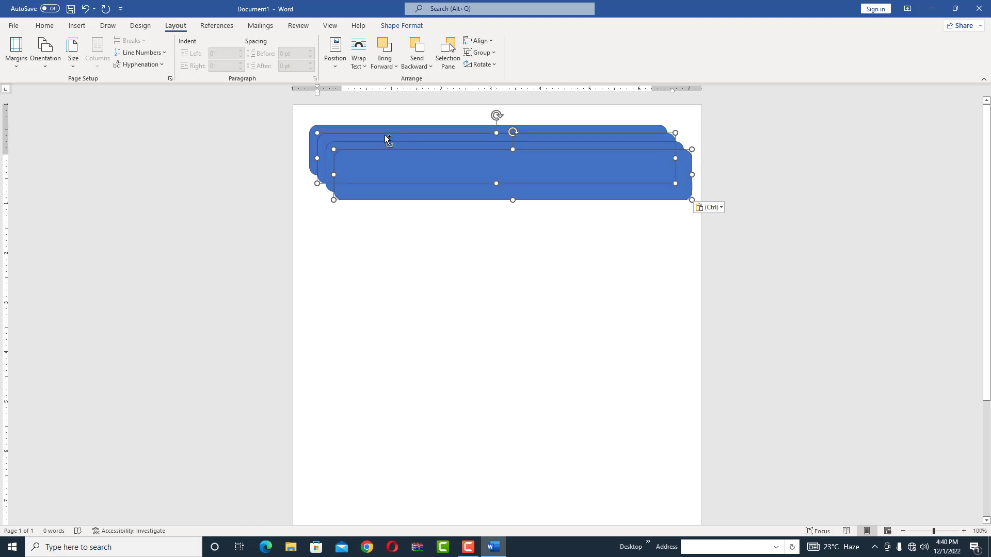
left_click(385, 135, "ctrl")
left_click(379, 126, "ctrl")
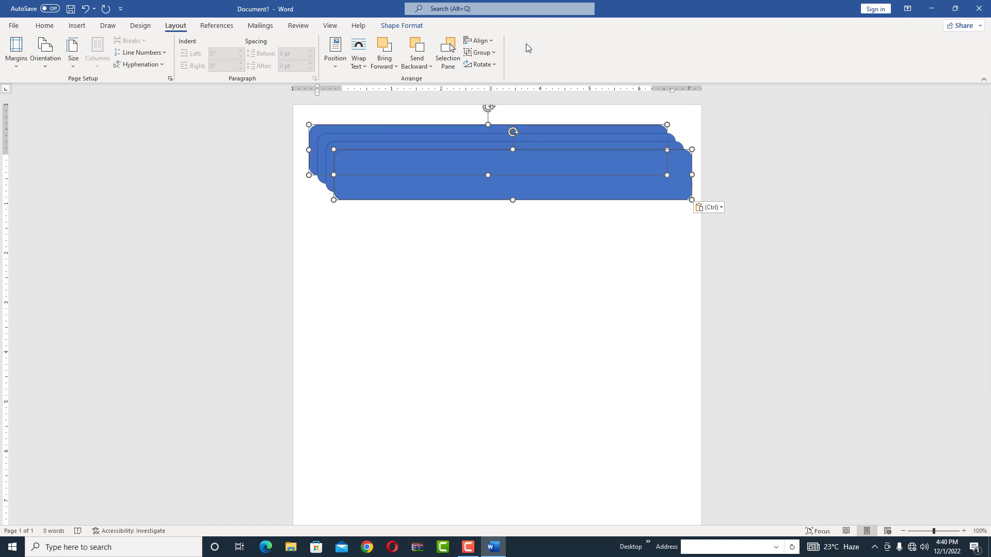
left_click(485, 64)
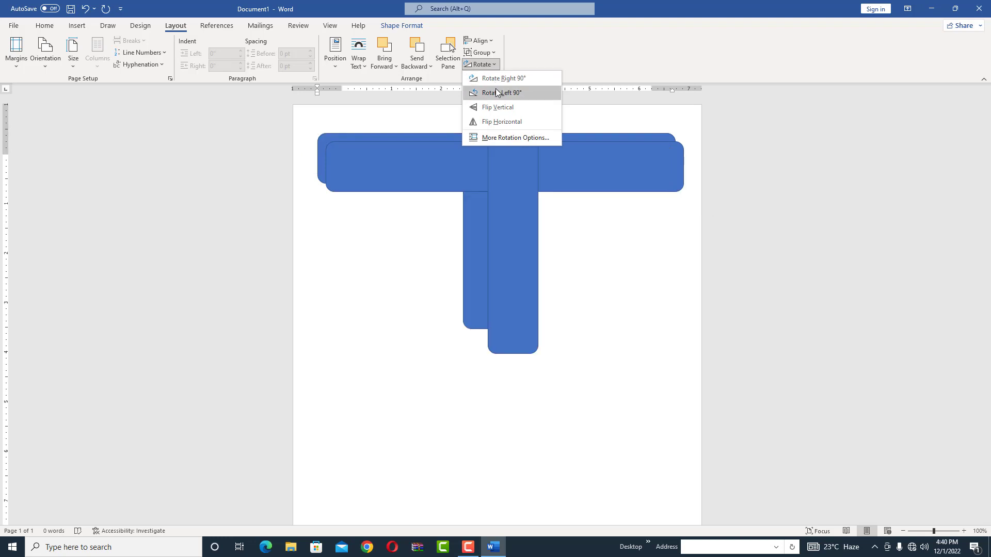
left_click(497, 93)
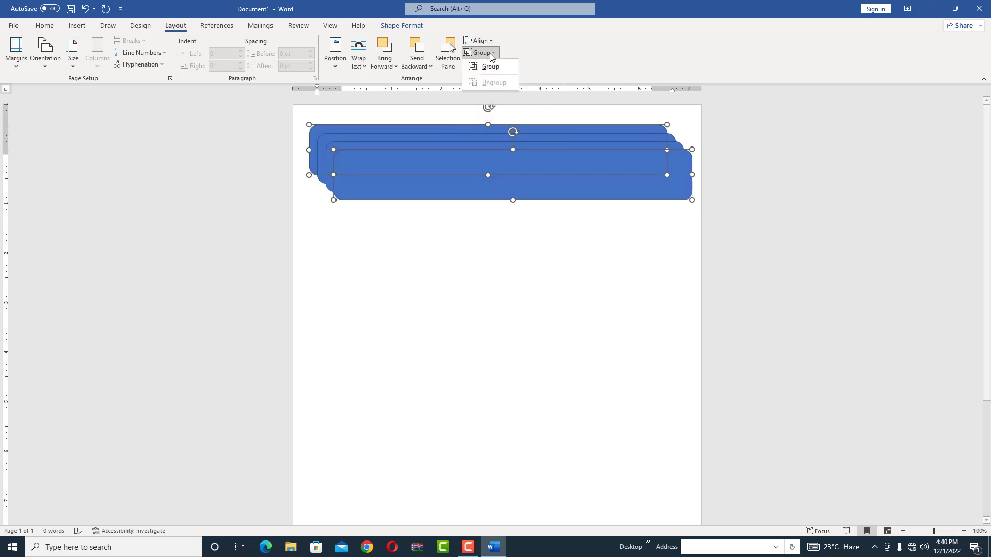
- Move the grouped rectangles down to the middle of the page, clear of the other two rectangles
left_click_drag(441, 162, 438, 133)
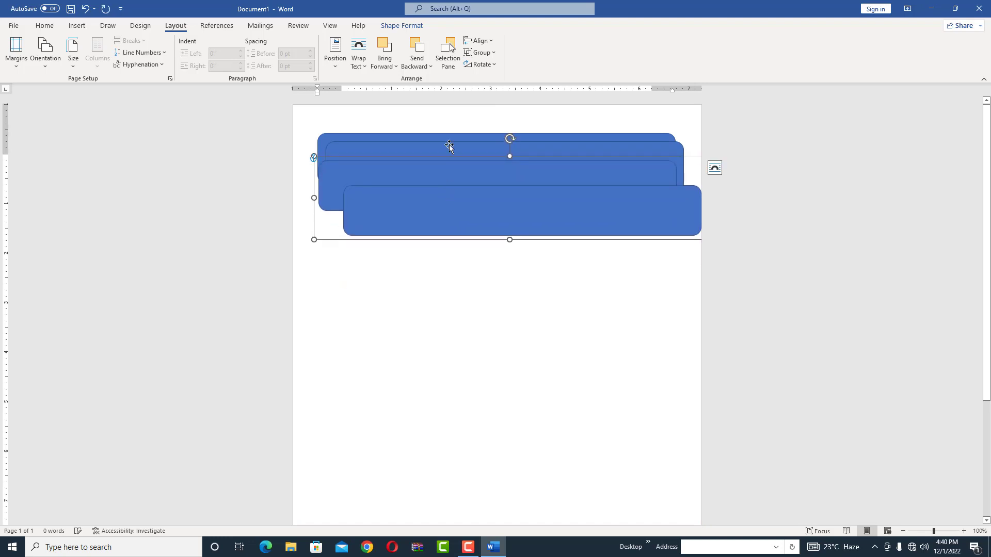
left_click(479, 41)
left_click(416, 195)
left_click_drag(415, 195, 401, 325)
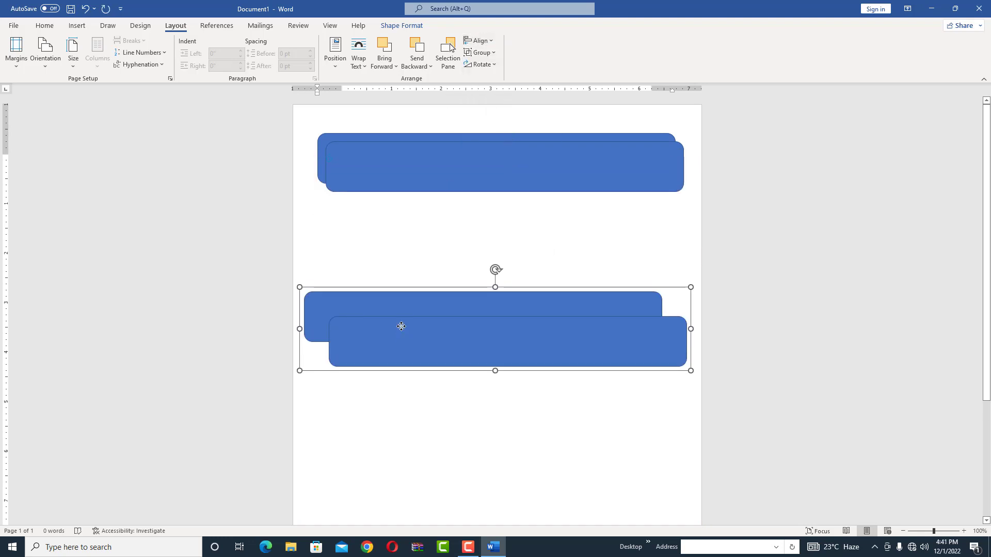
- Align the grouped rectangles to the horizontal center, and align them to the top margin
left_click(479, 40)
left_click(486, 69)
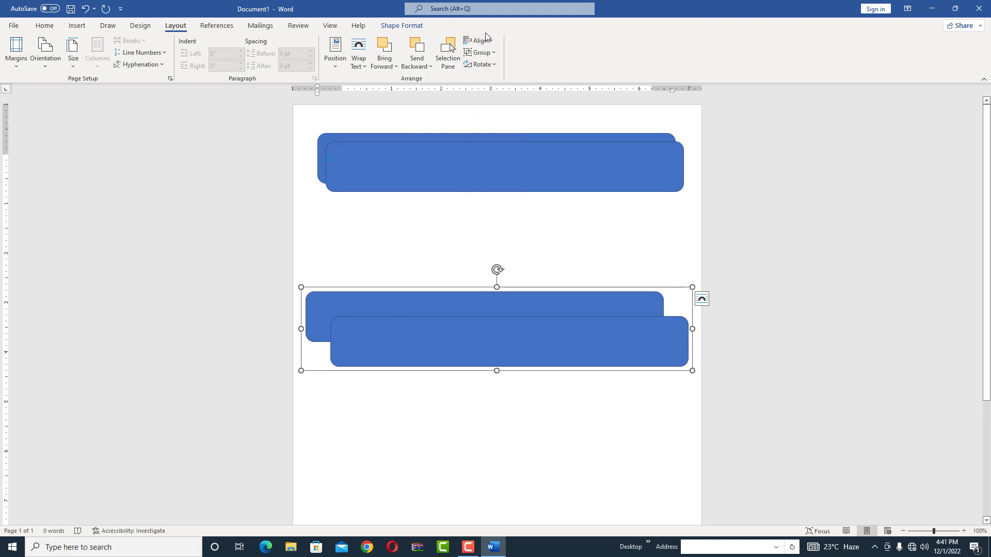
left_click(479, 40)
left_click(489, 100)
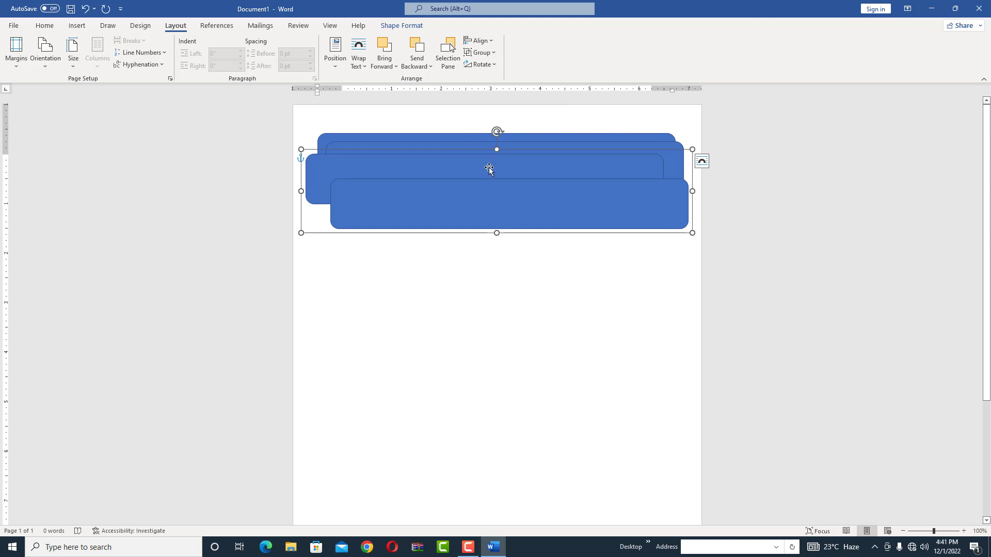
- Move the grouped rectangles back down to mid-page, slightly past the page's left edge, and minimize the document window
left_click_drag(487, 181, 496, 306)
left_click_drag(507, 205, 457, 304)
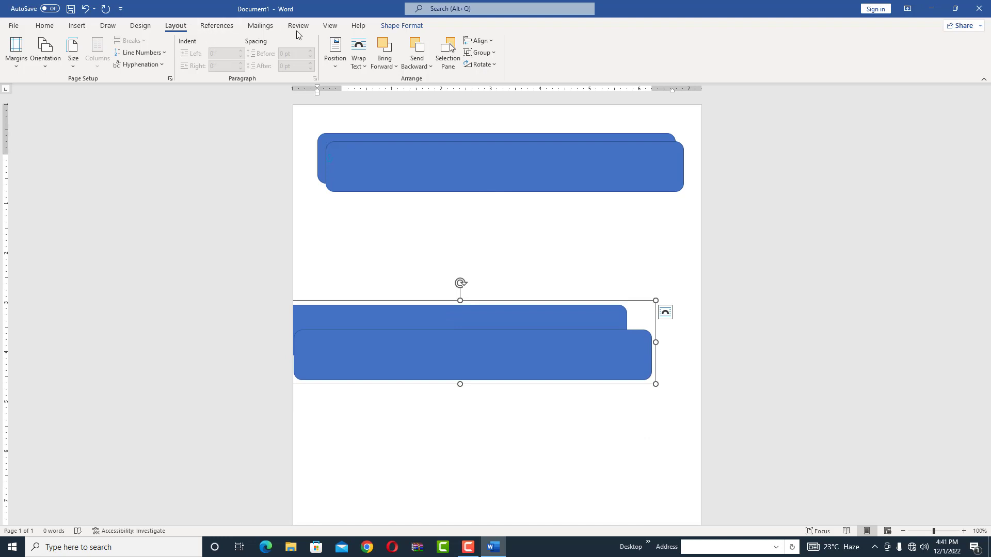
left_click(929, 8)
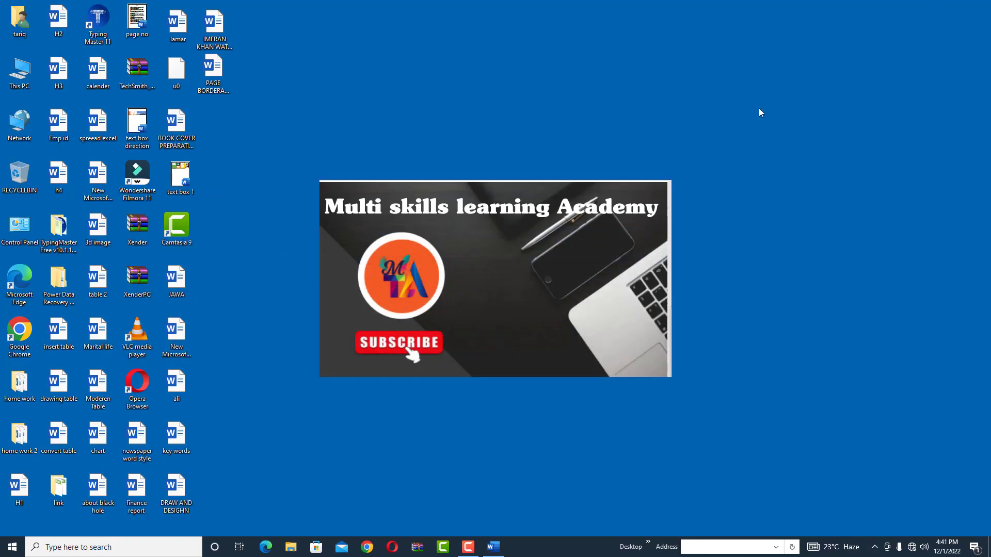